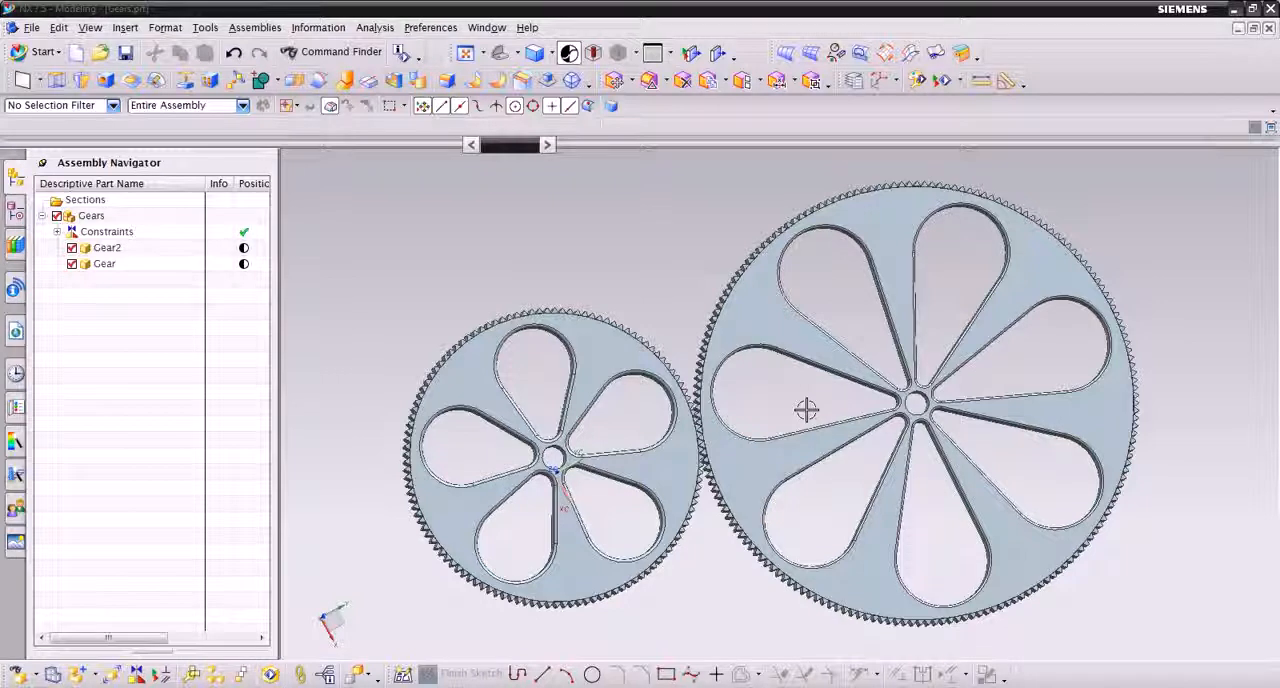
Switch to Motion Simulation and create a new simulation of the Gears assembly with Dynamics analysis and the Component-based Simulation option
click(50, 53)
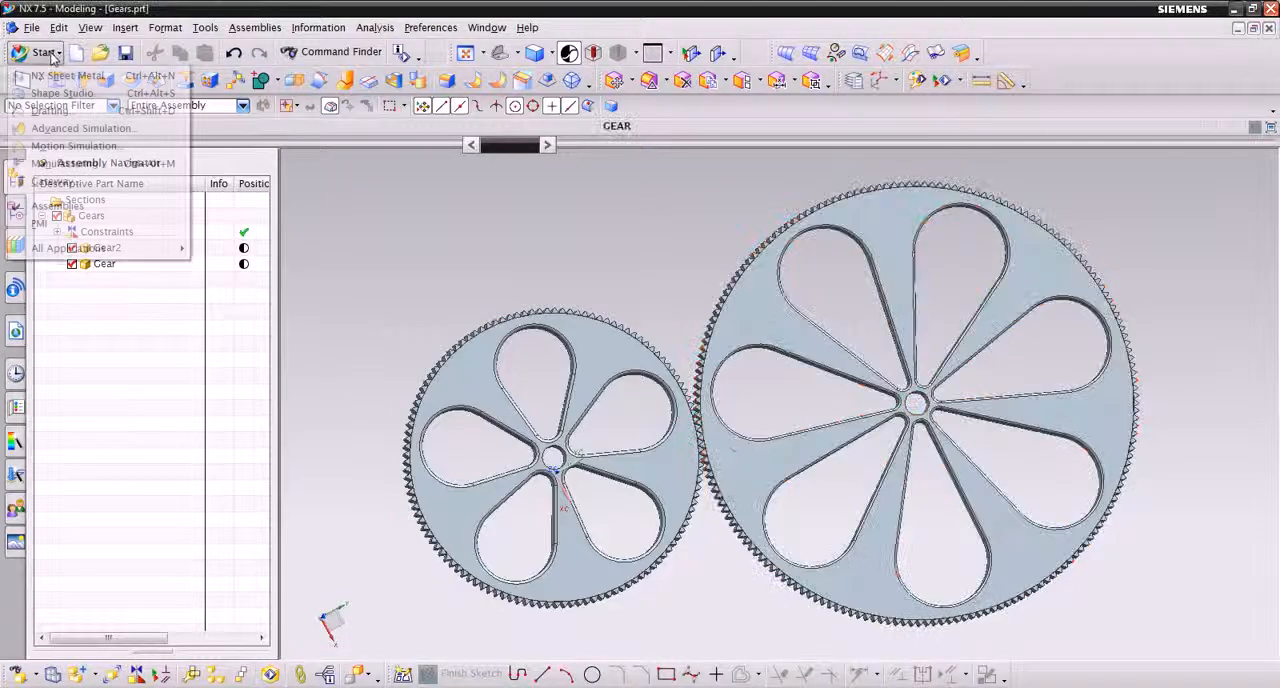
click(80, 146)
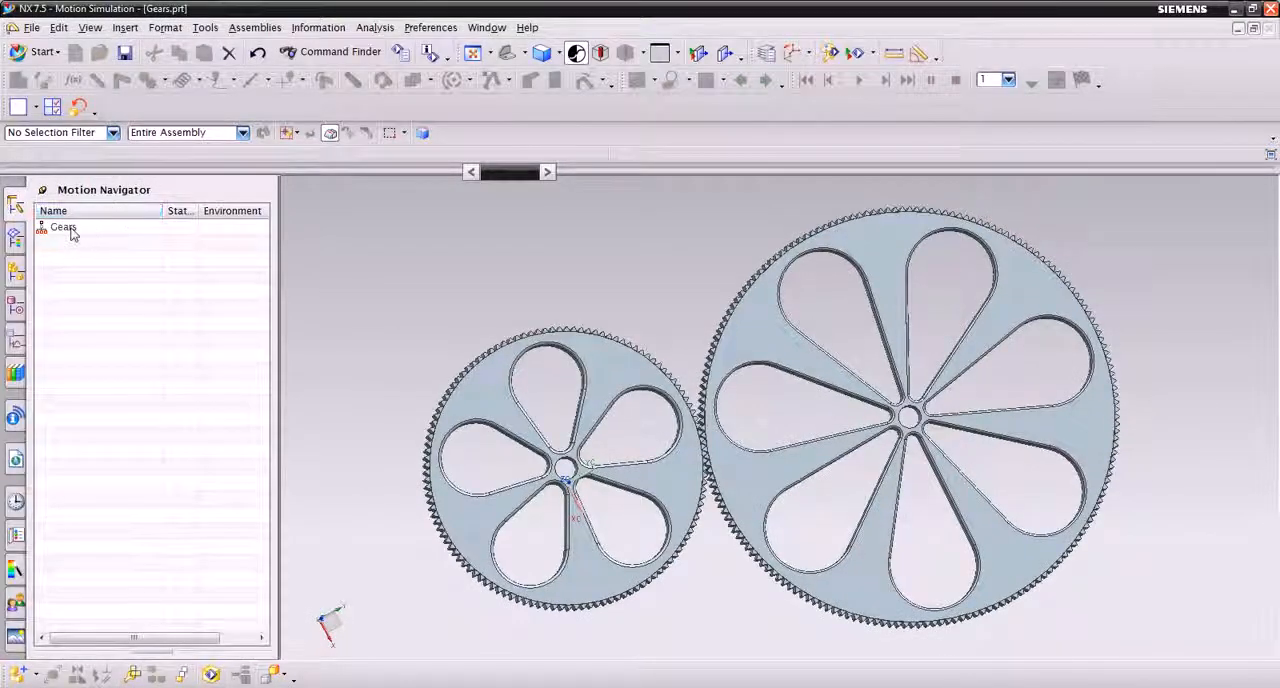
right_click(72, 234)
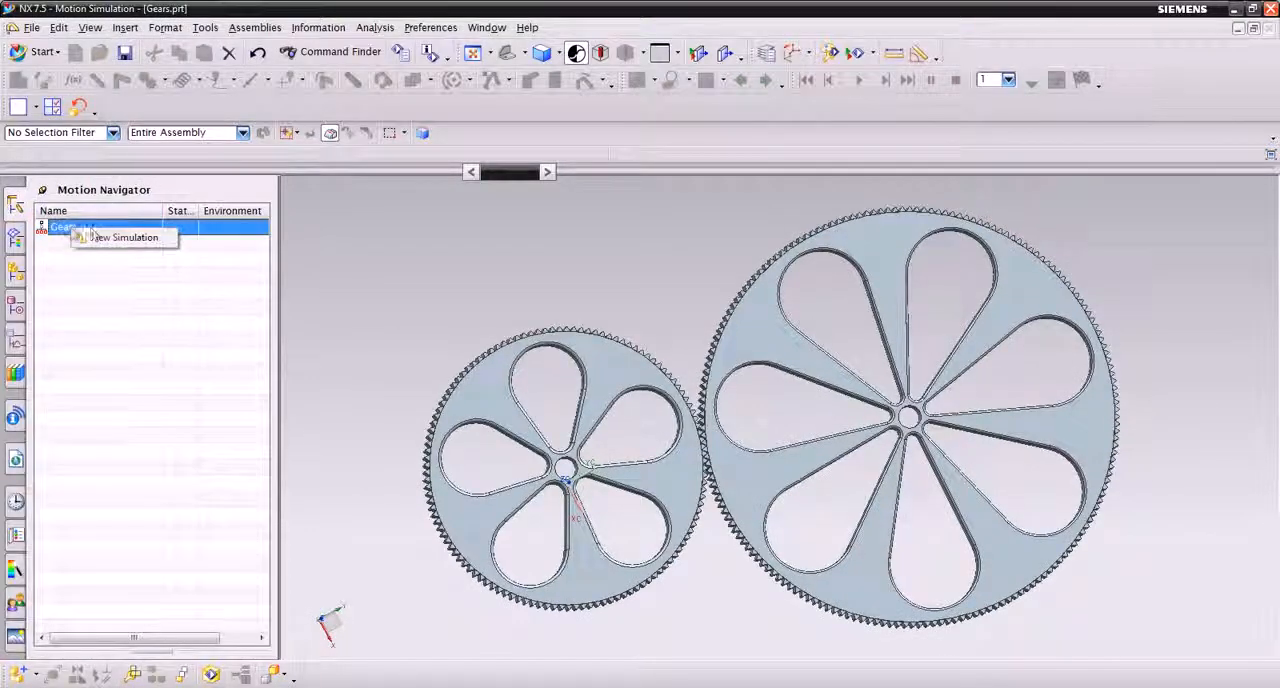
click(174, 242)
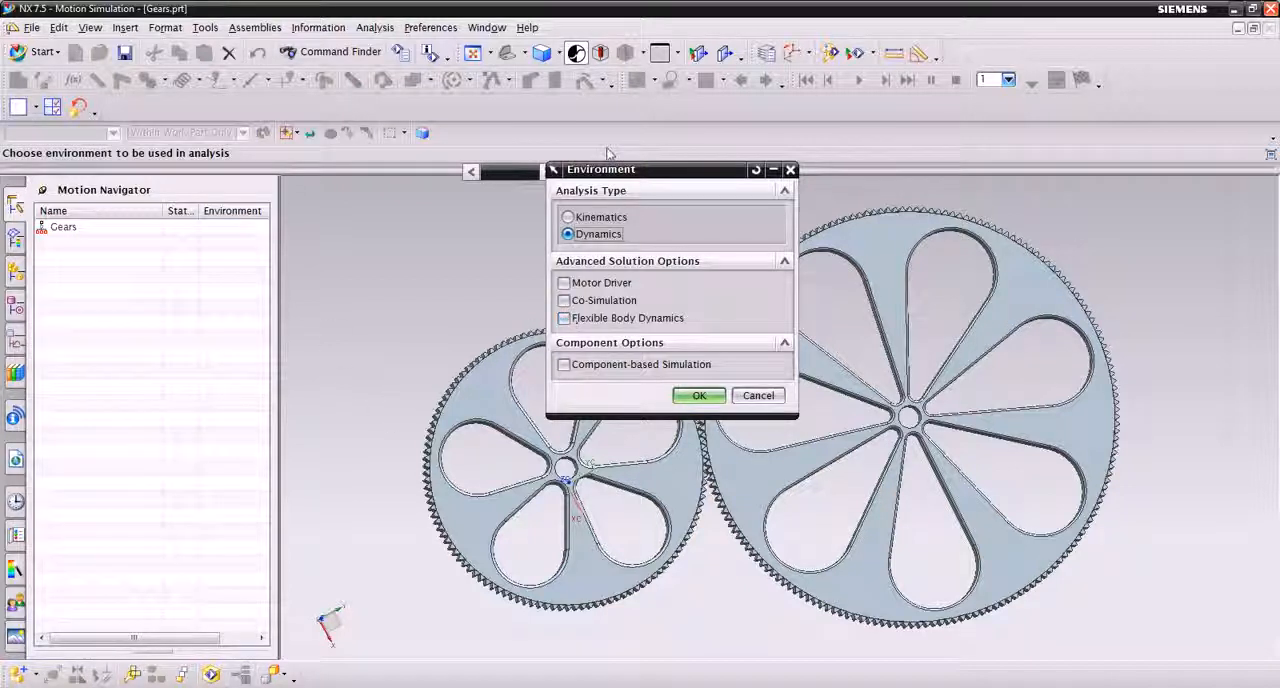
click(564, 365)
click(699, 396)
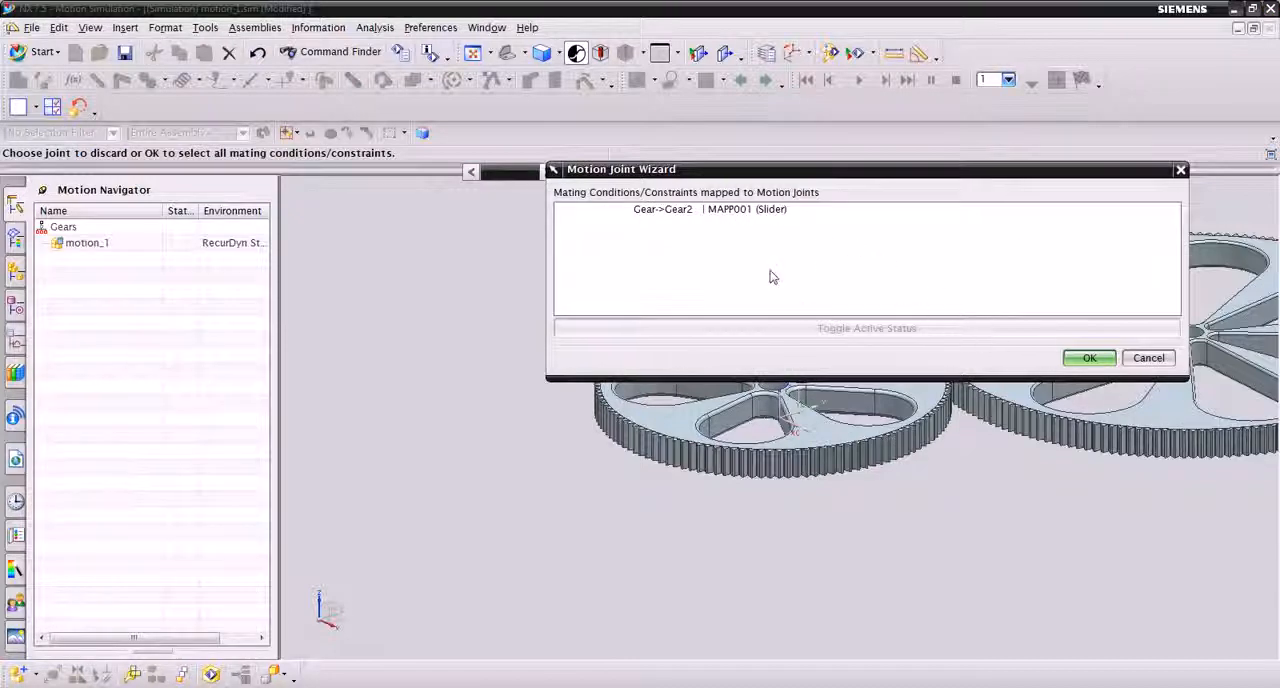
Convert the assembly constraints to motion joints without grounding the GEAR link, and delete the slider joint that this generates
click(1087, 360)
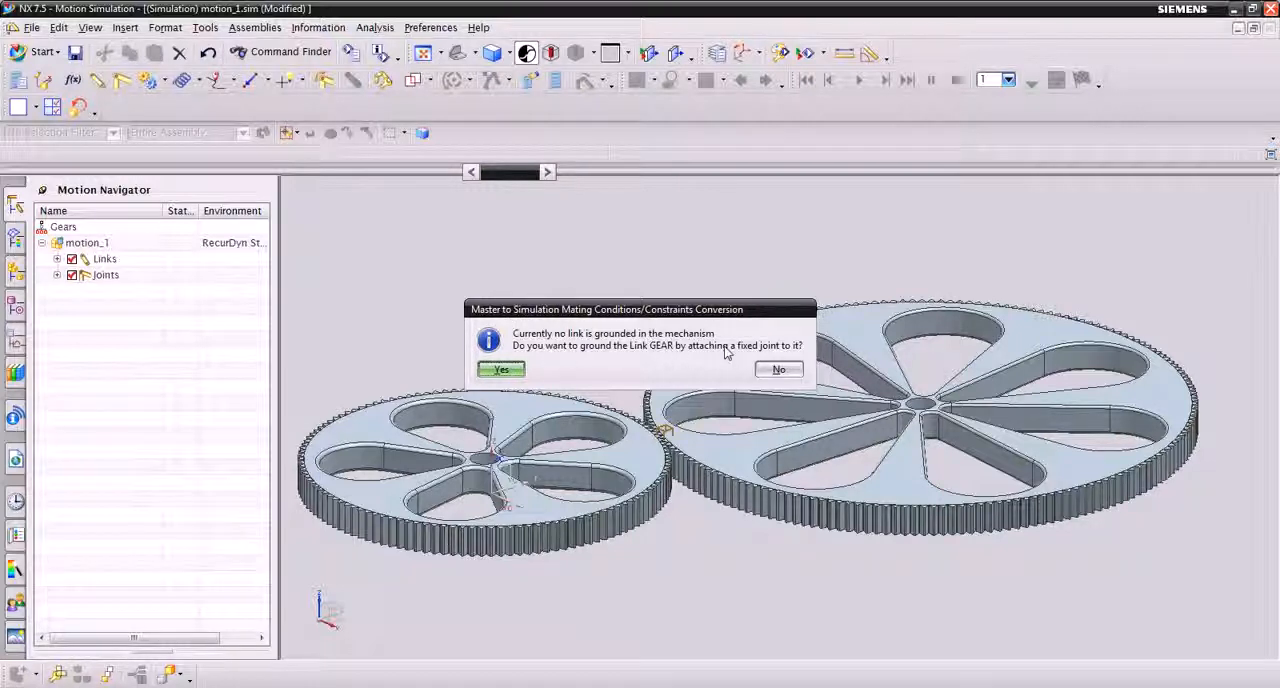
click(778, 366)
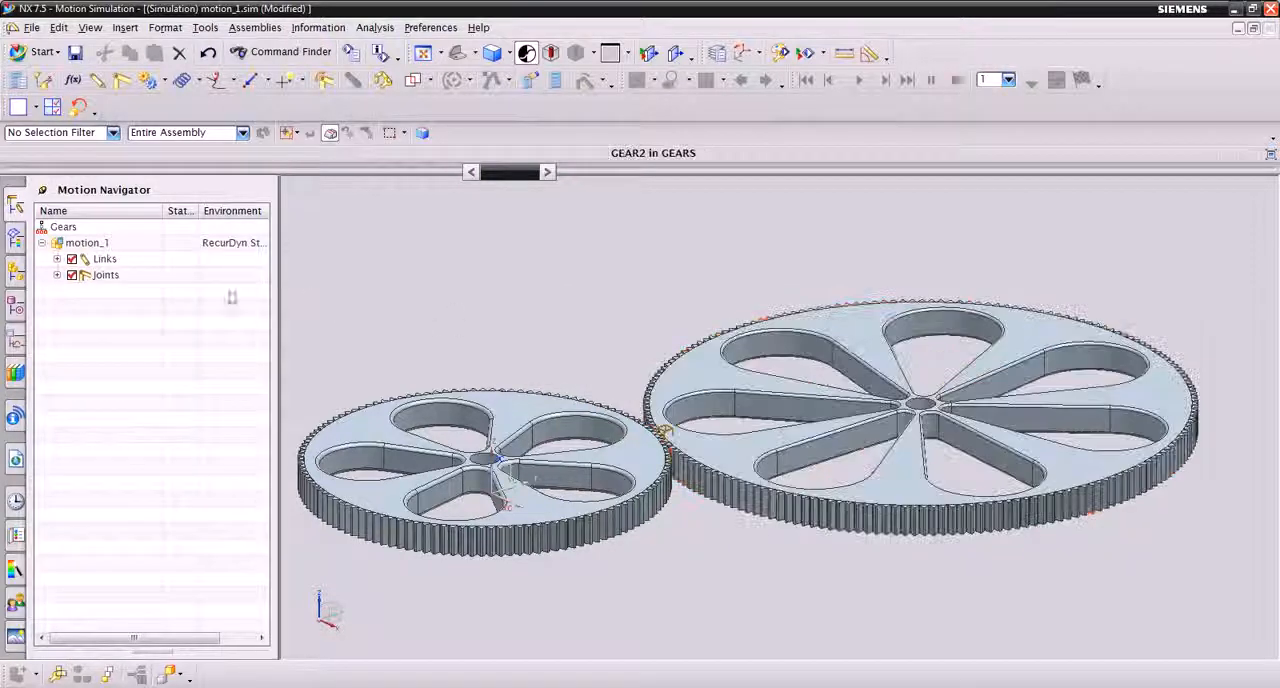
click(57, 275)
right_click(118, 292)
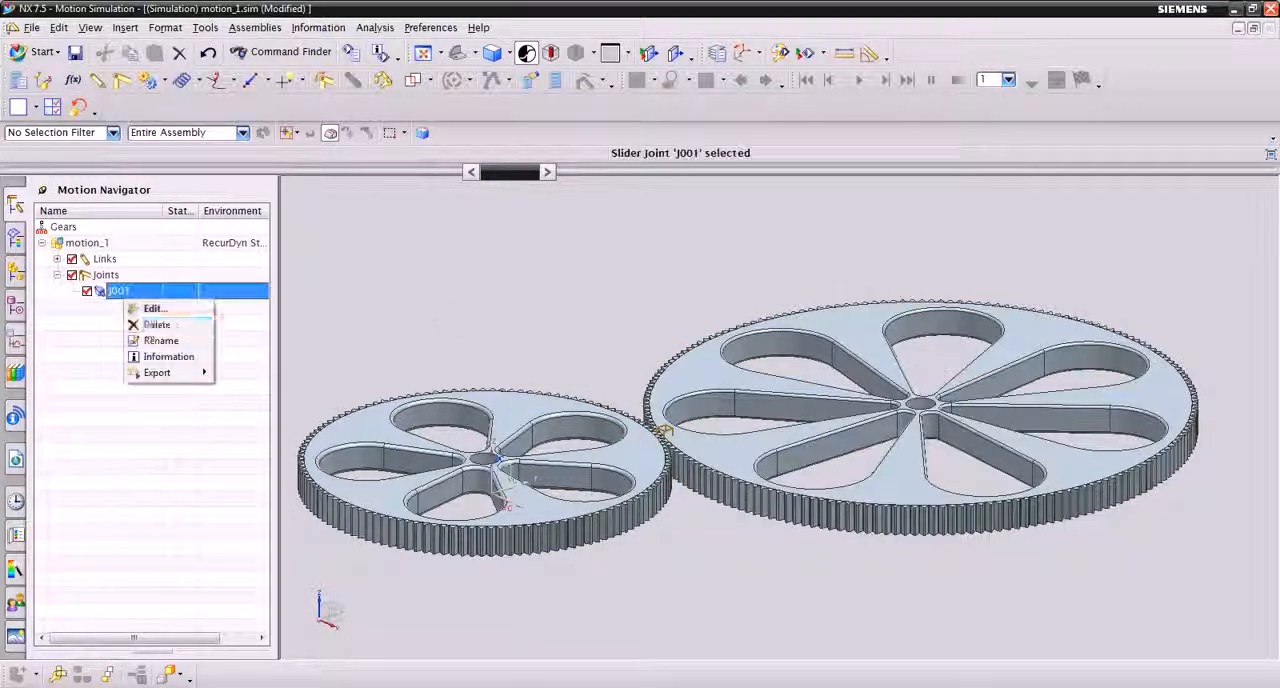
click(150, 328)
click(57, 259)
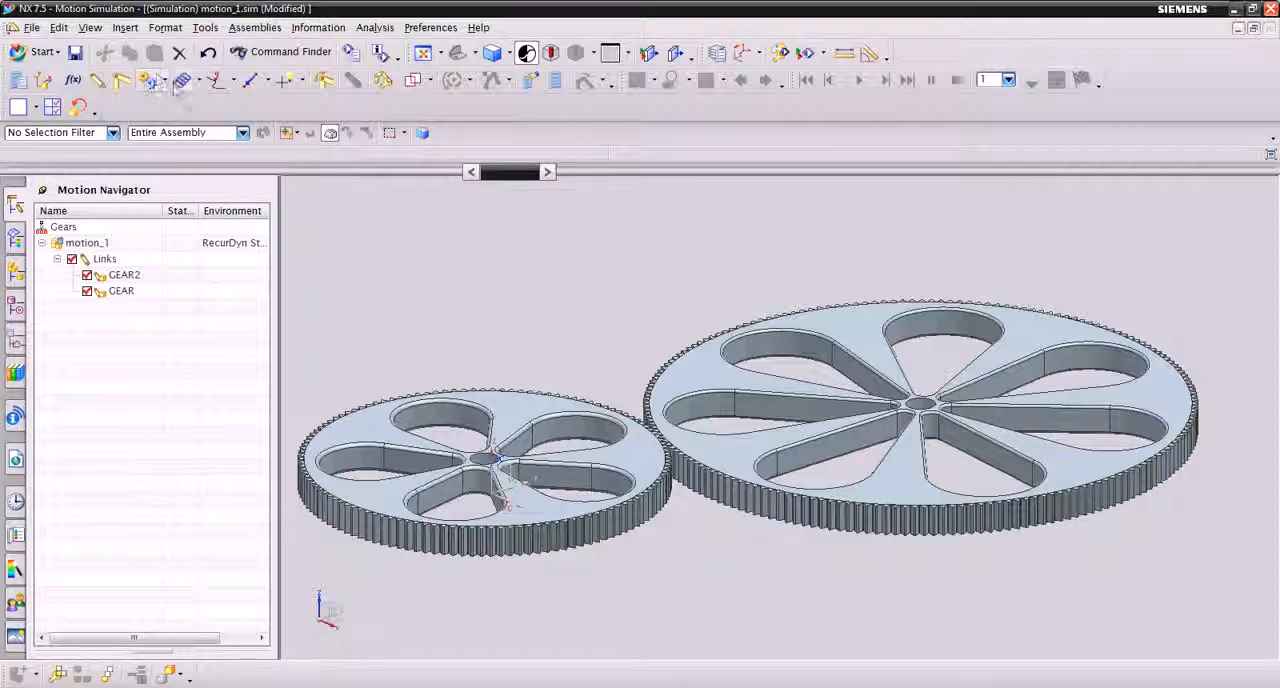
Define a revolute joint on the GEAR link with its origin at the hub hole's centre and its axis along the hole
click(149, 82)
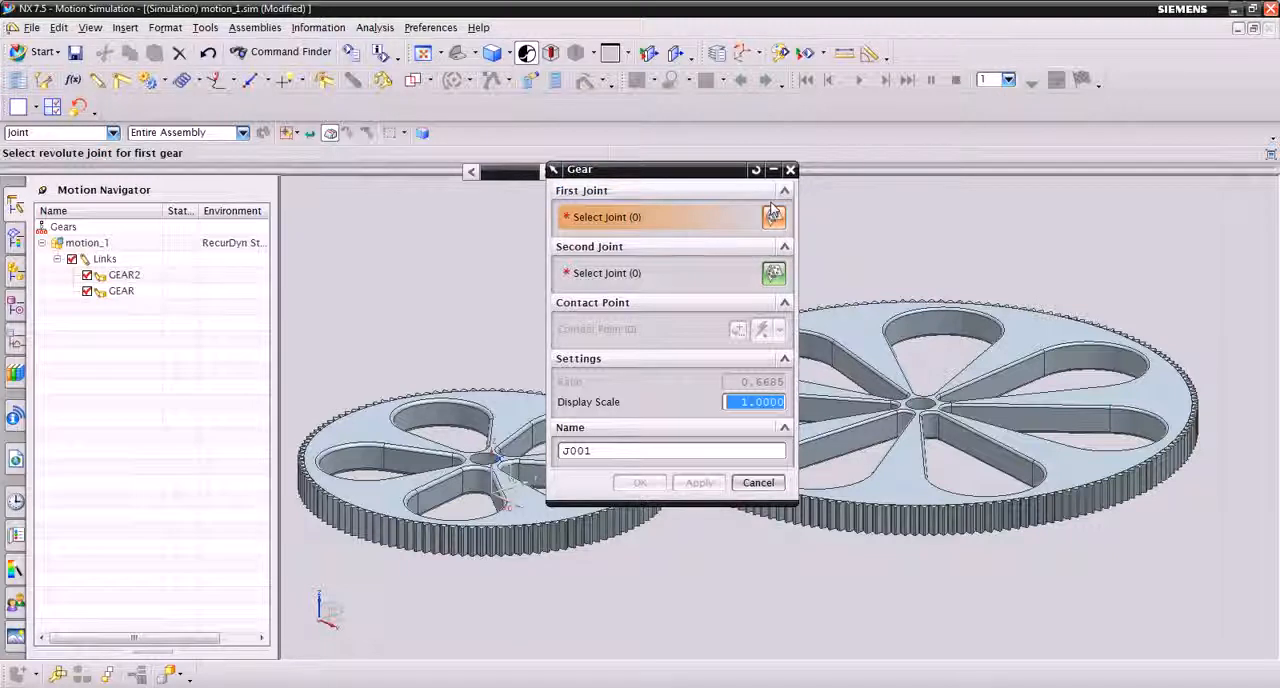
click(758, 482)
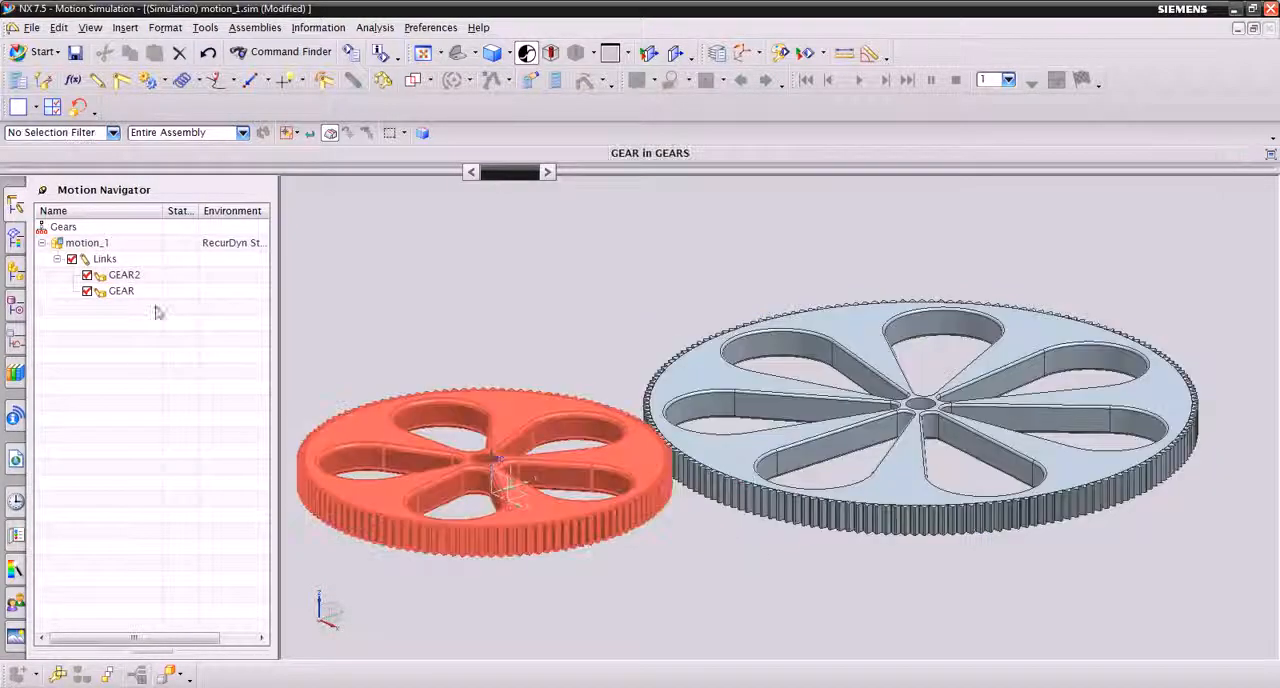
click(124, 84)
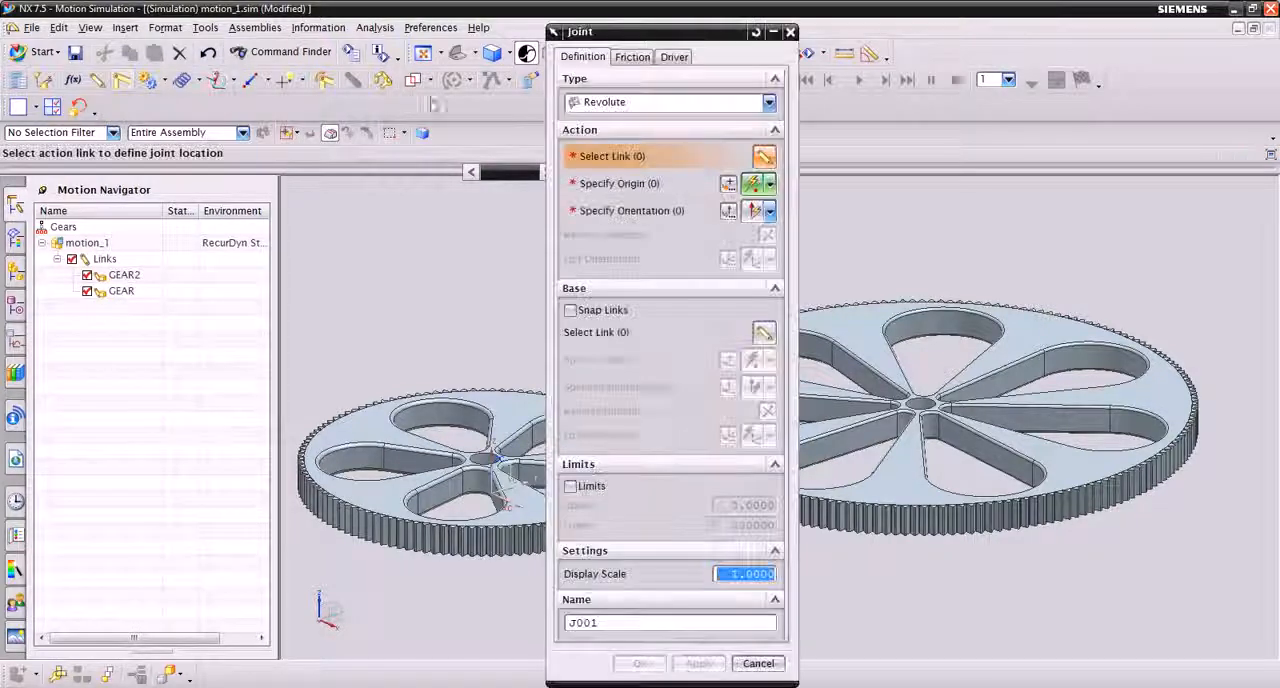
drag(667, 37, 940, 42)
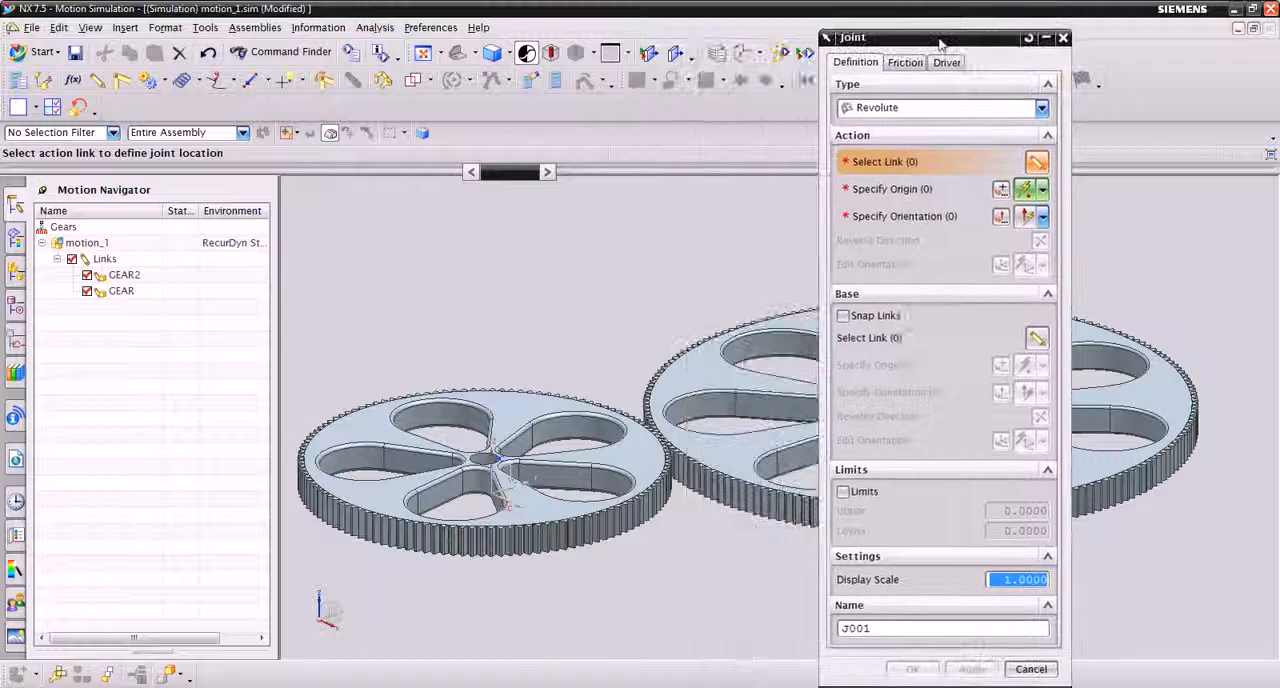
click(128, 292)
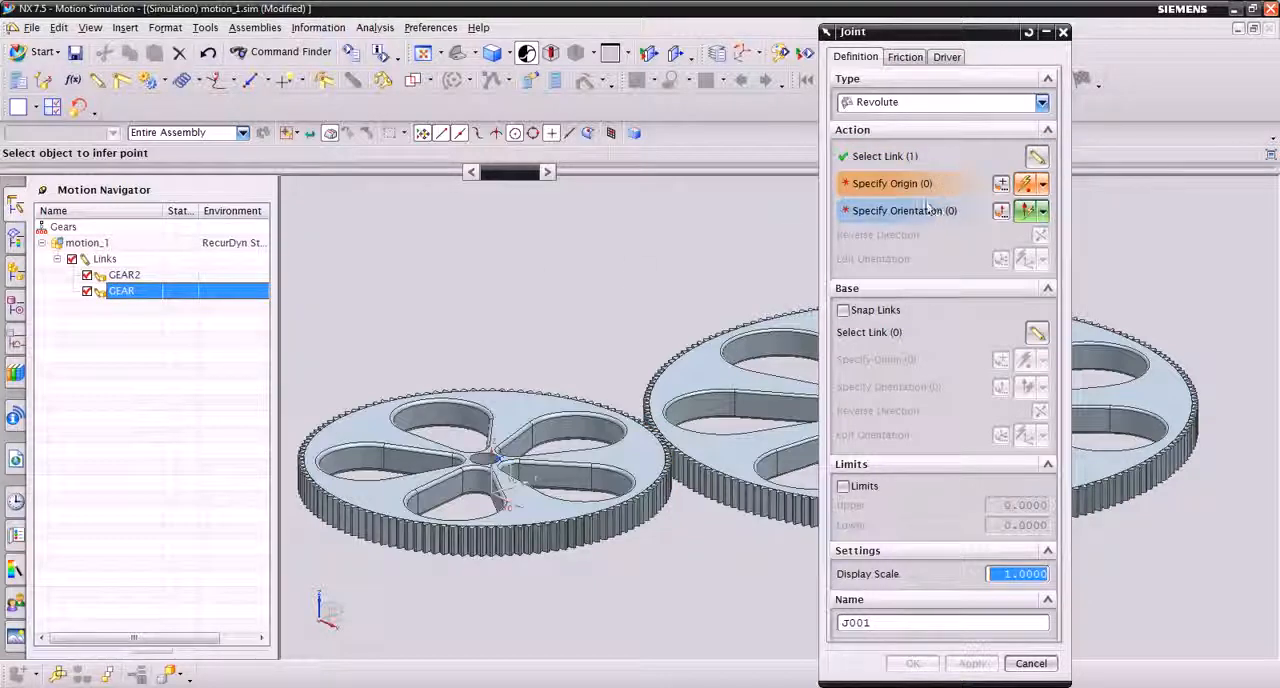
scroll(488, 460, up, 2)
scroll(470, 455, up, 4)
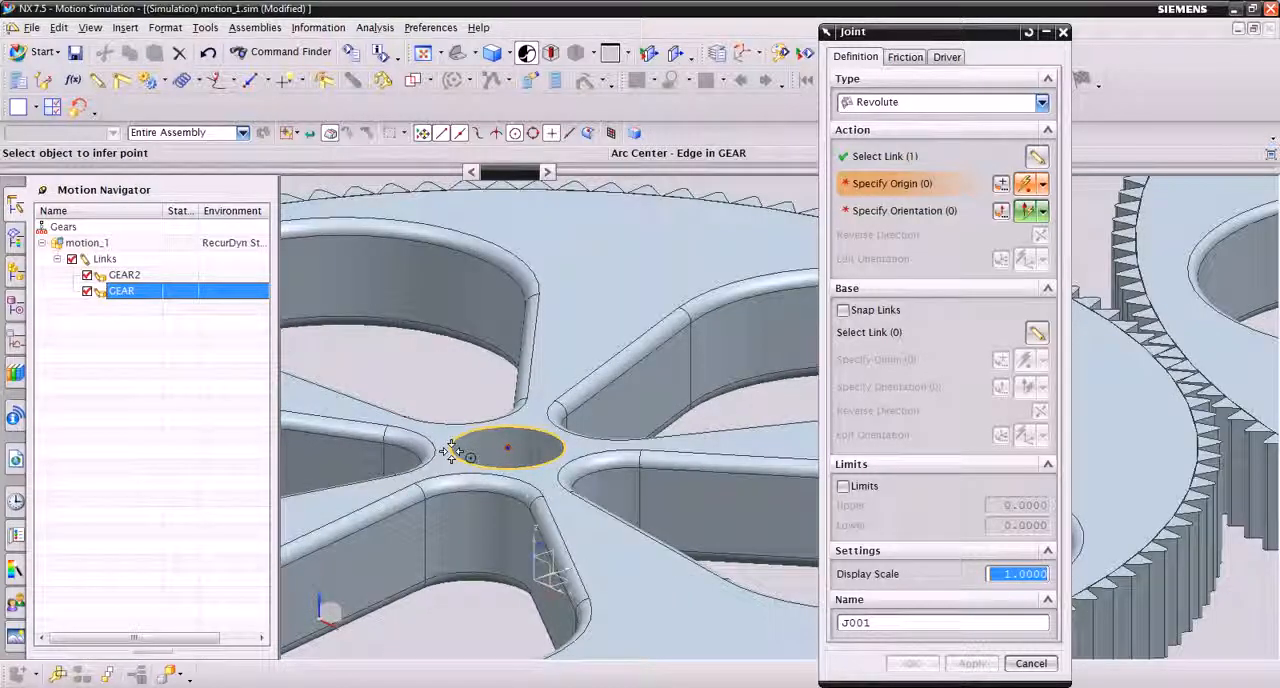
click(452, 450)
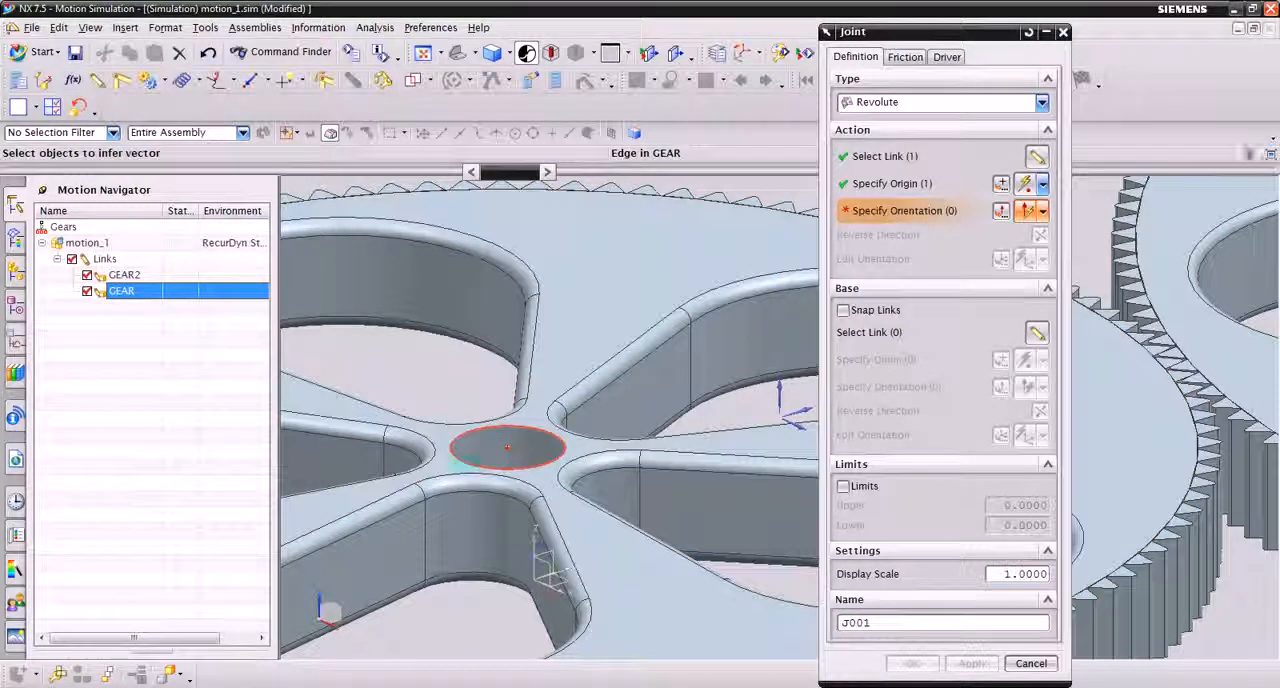
click(475, 458)
click(550, 469)
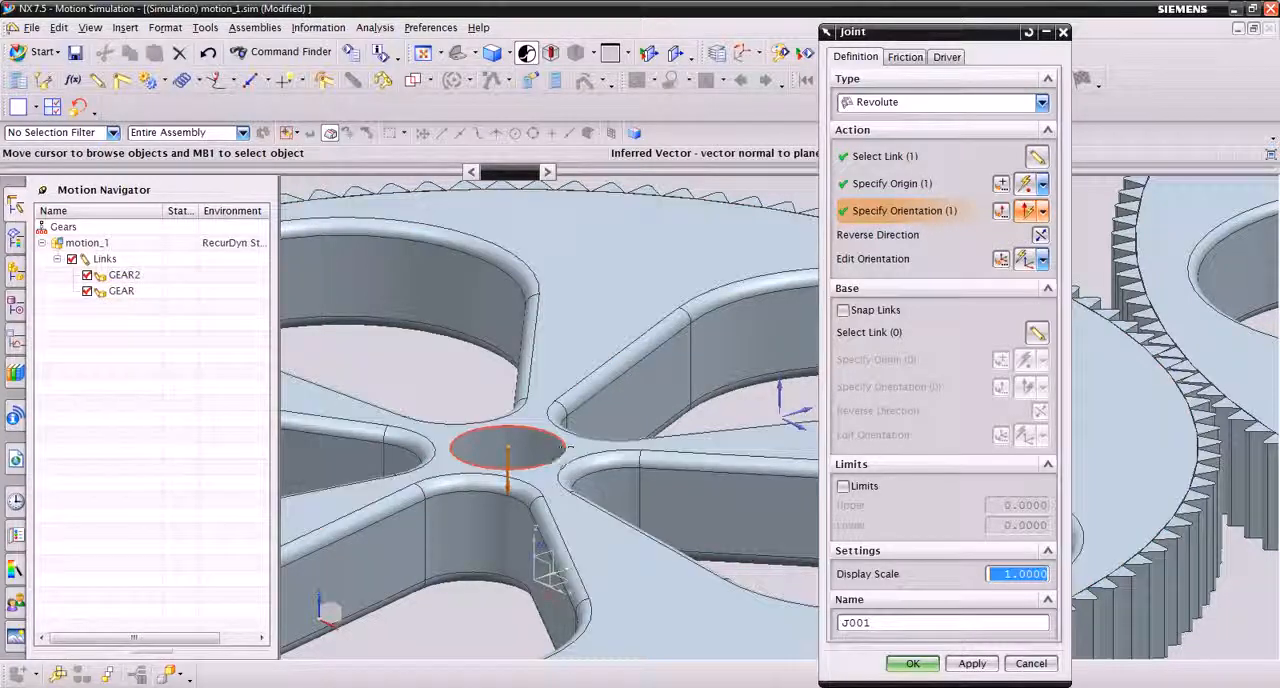
scroll(619, 376, down, 4)
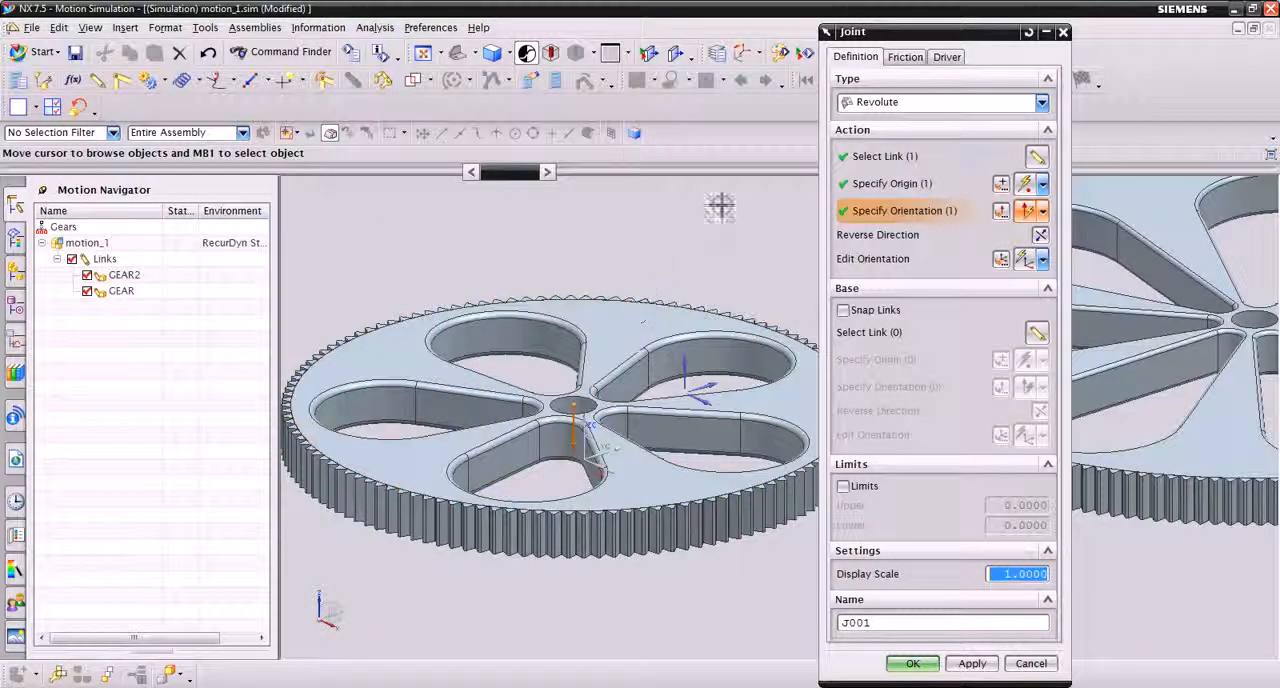
Give the GEAR joint a Constant rotation driver with an initial velocity of 50 and apply the joint
click(945, 58)
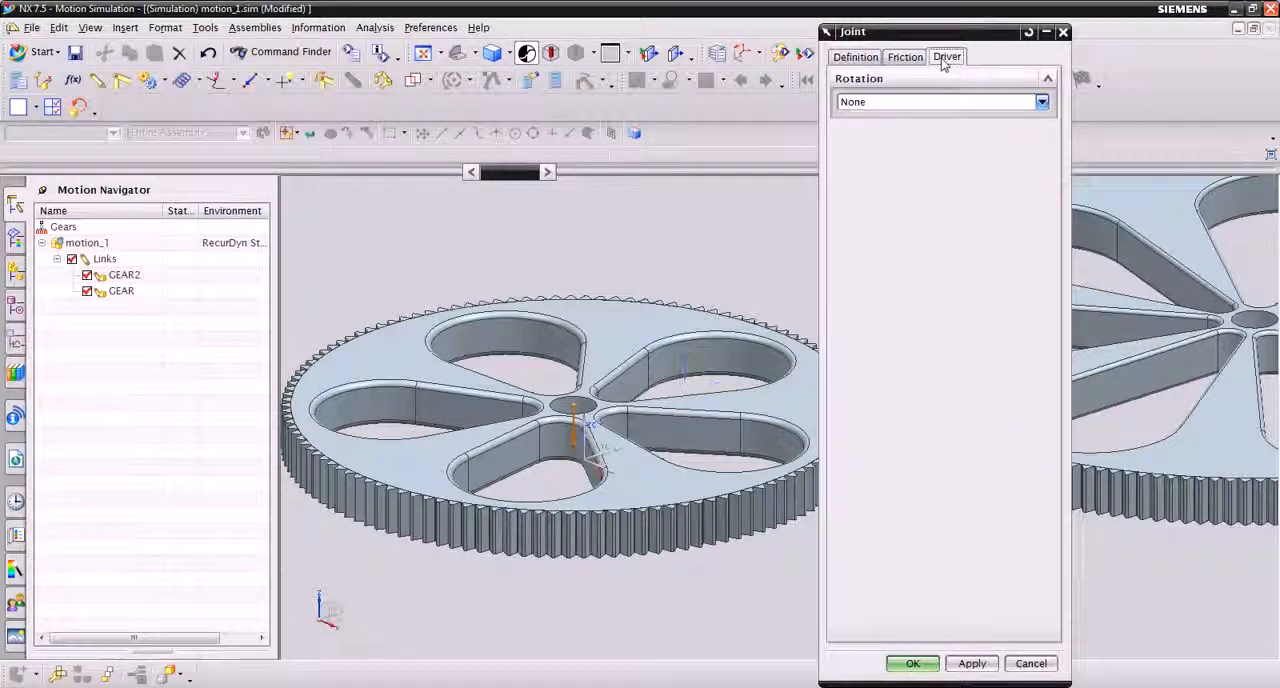
click(886, 102)
click(889, 136)
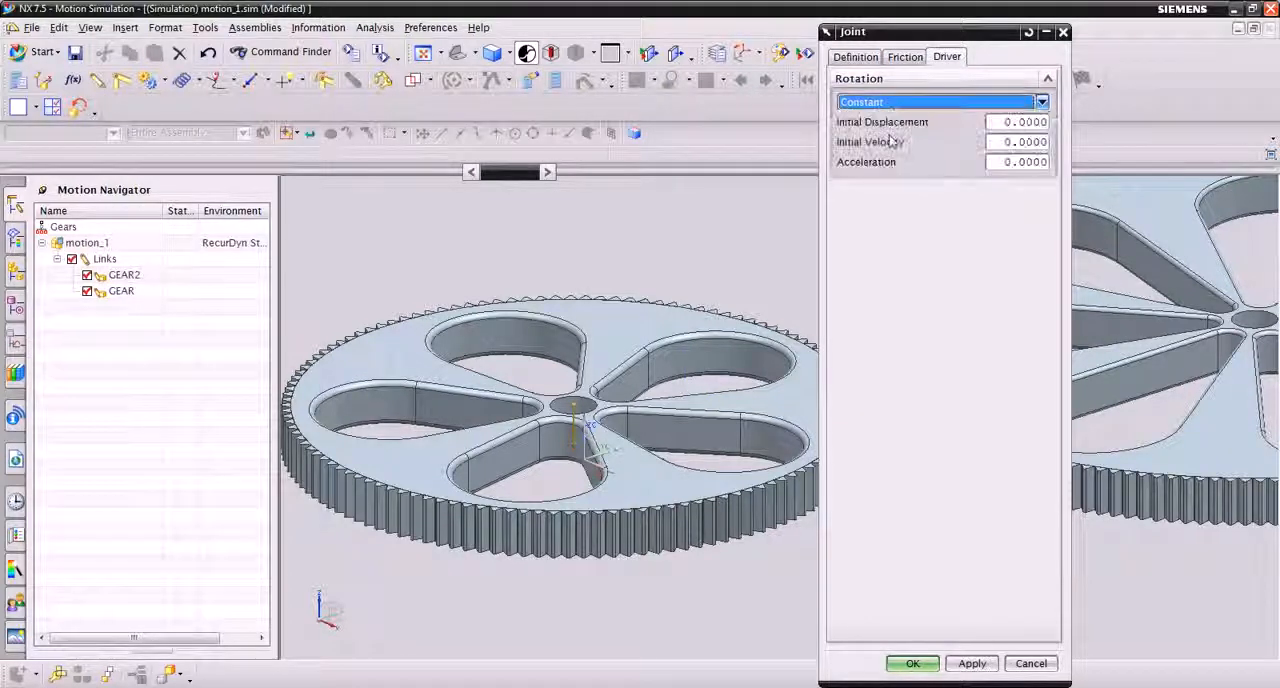
click(1003, 142)
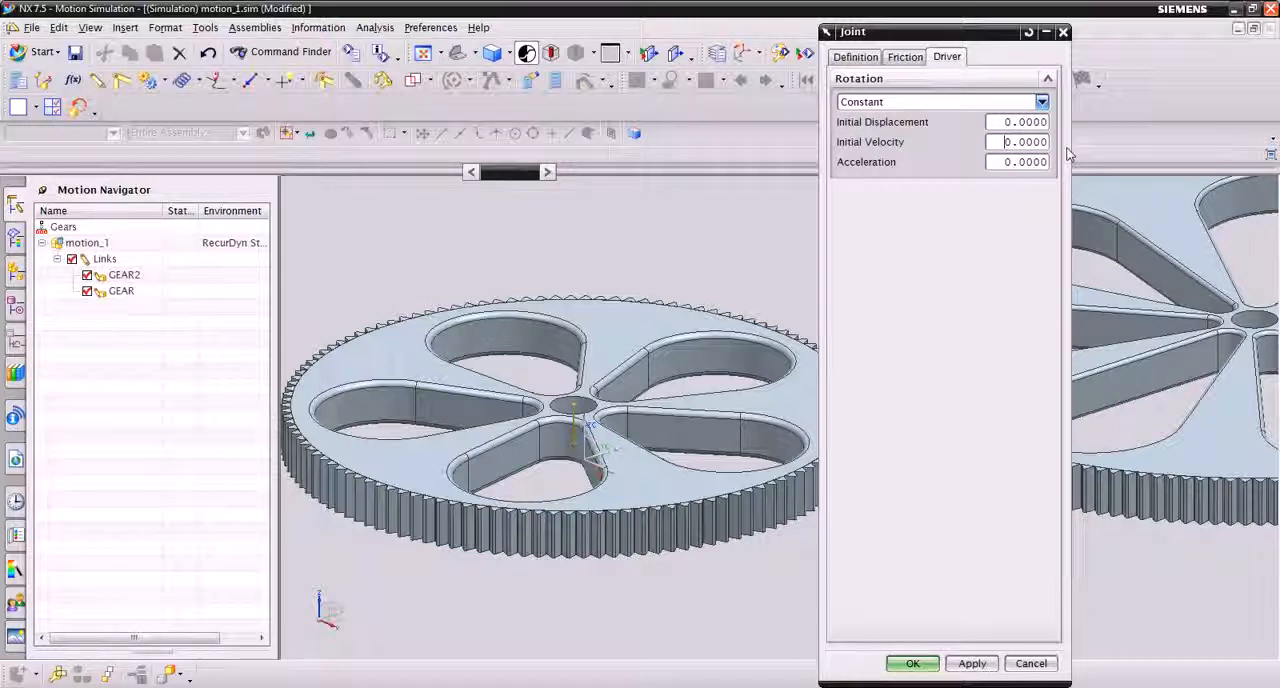
click(971, 664)
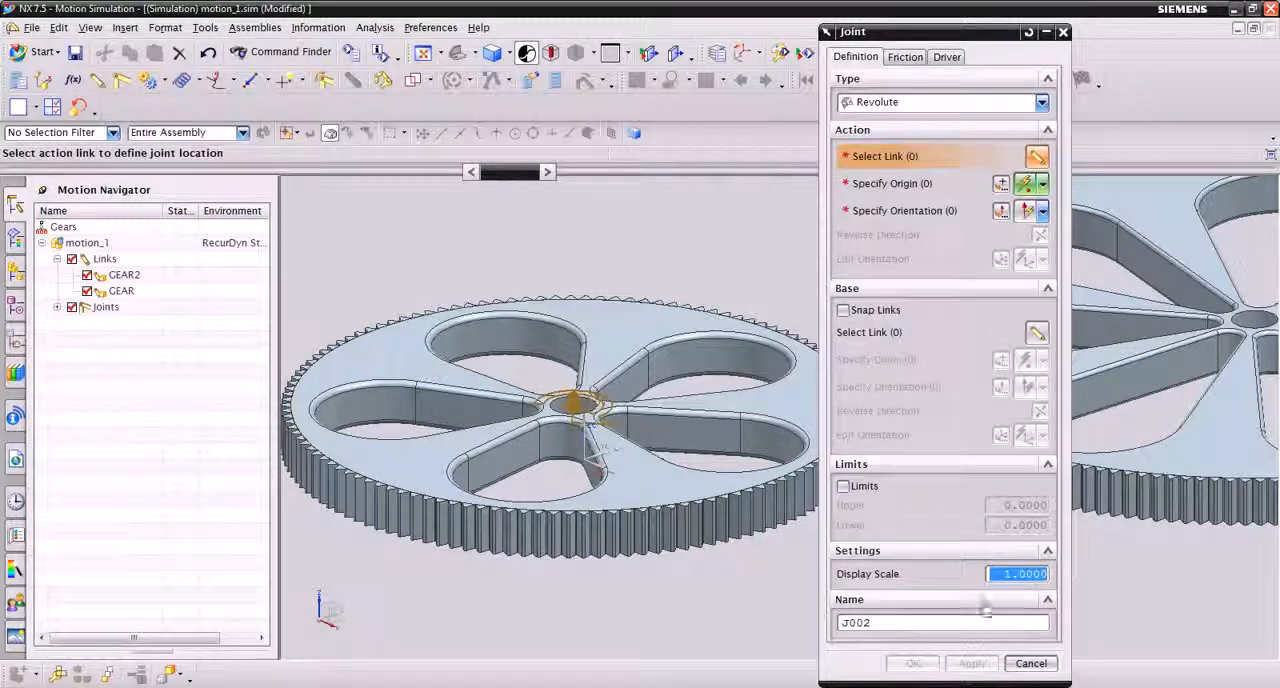
click(57, 307)
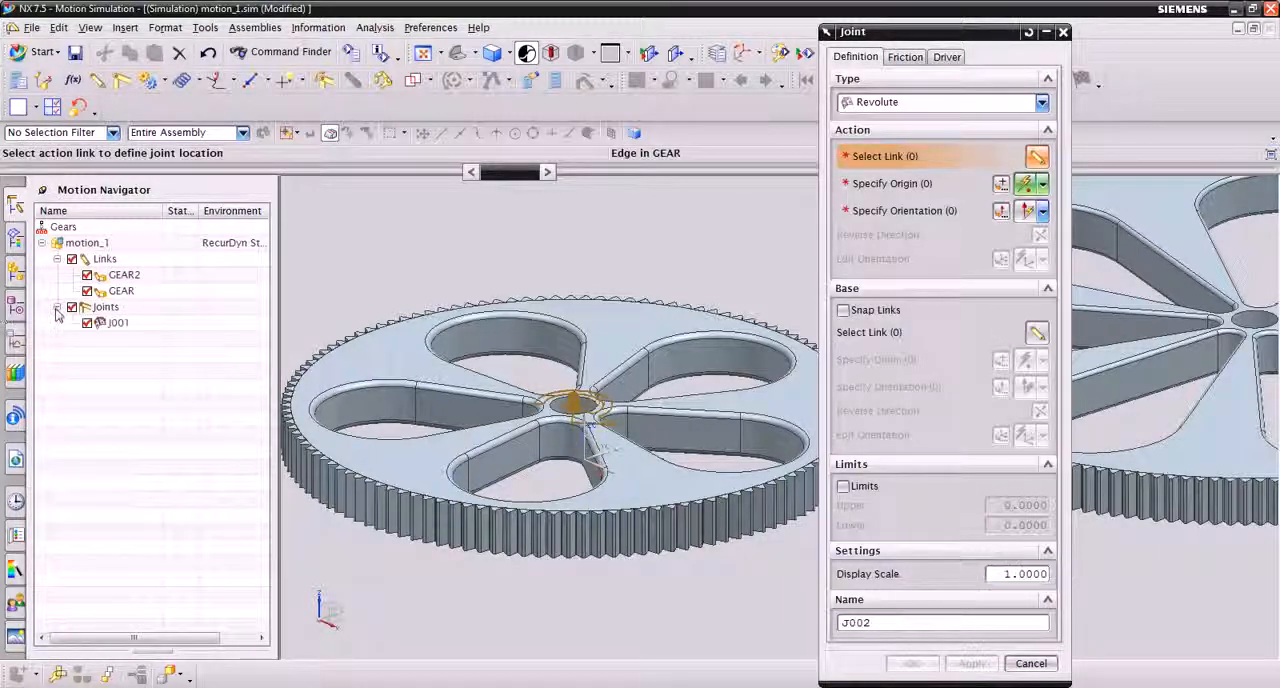
Create a revolute joint without a driver on the GEAR2 link, using its hub hole edge for origin and orientation
drag(950, 32, 693, 45)
scroll(1020, 260, down, 2)
shift+middle_drag(1105, 524, 943, 529)
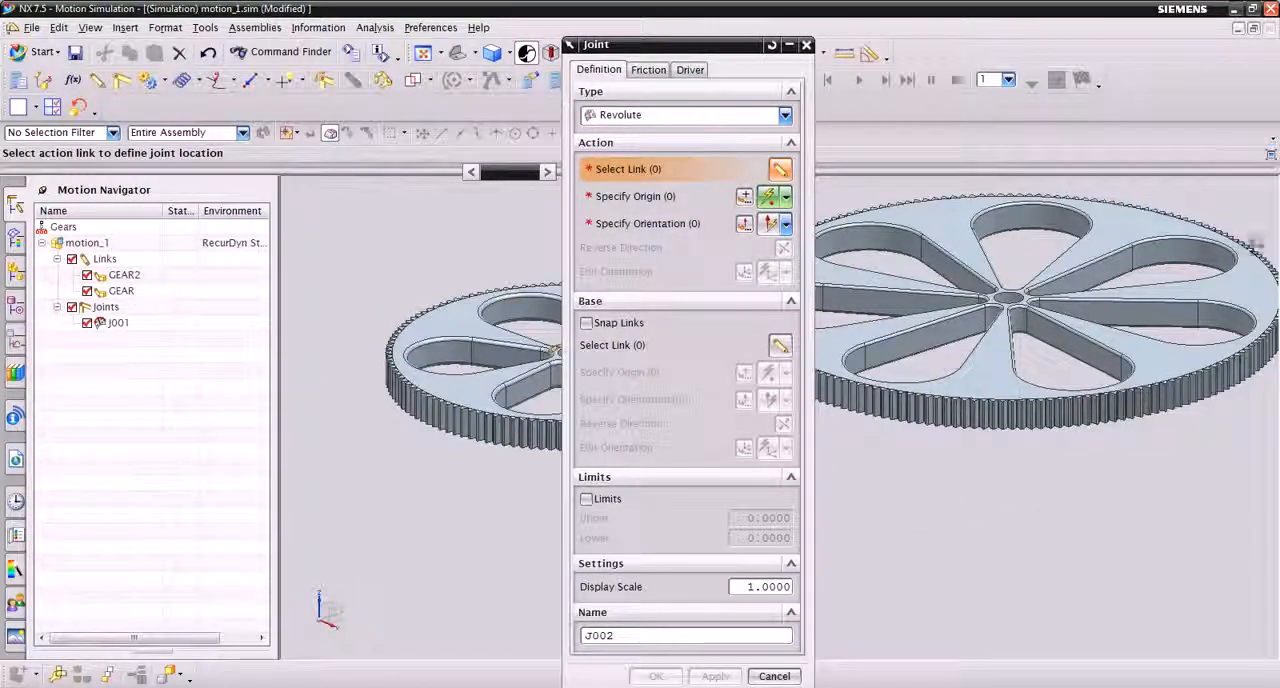
scroll(1015, 305, up, 2)
scroll(1015, 305, up, 2)
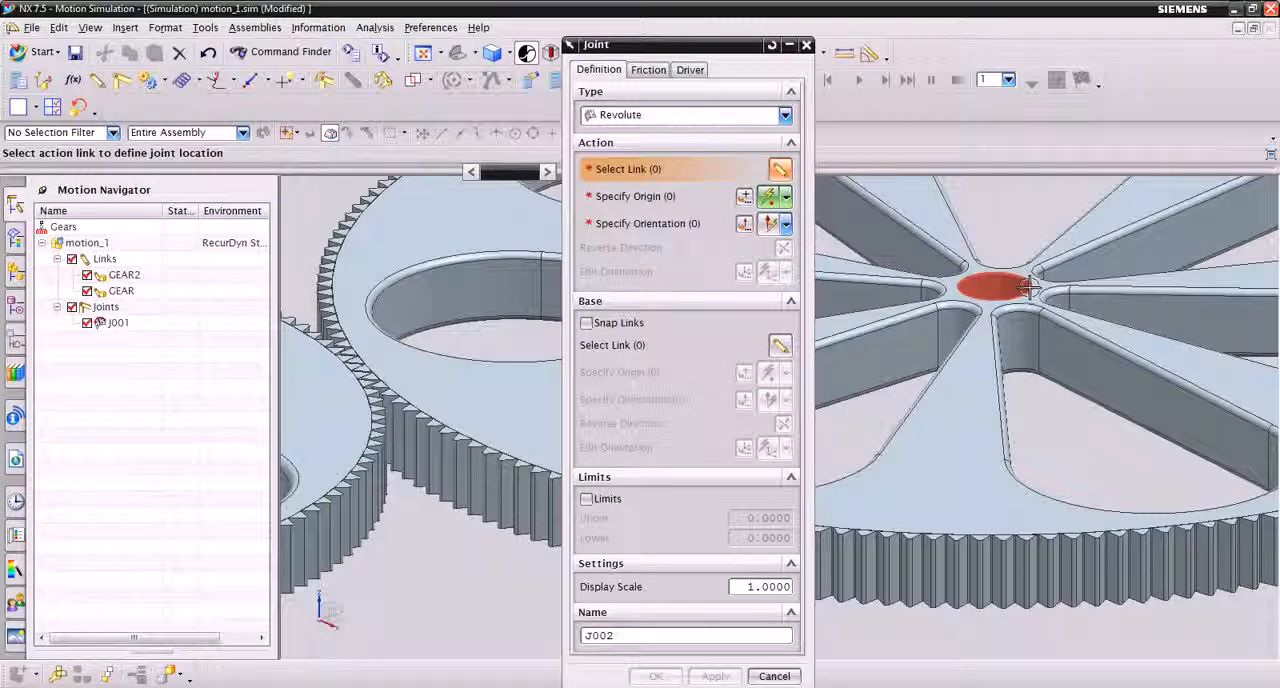
click(1028, 288)
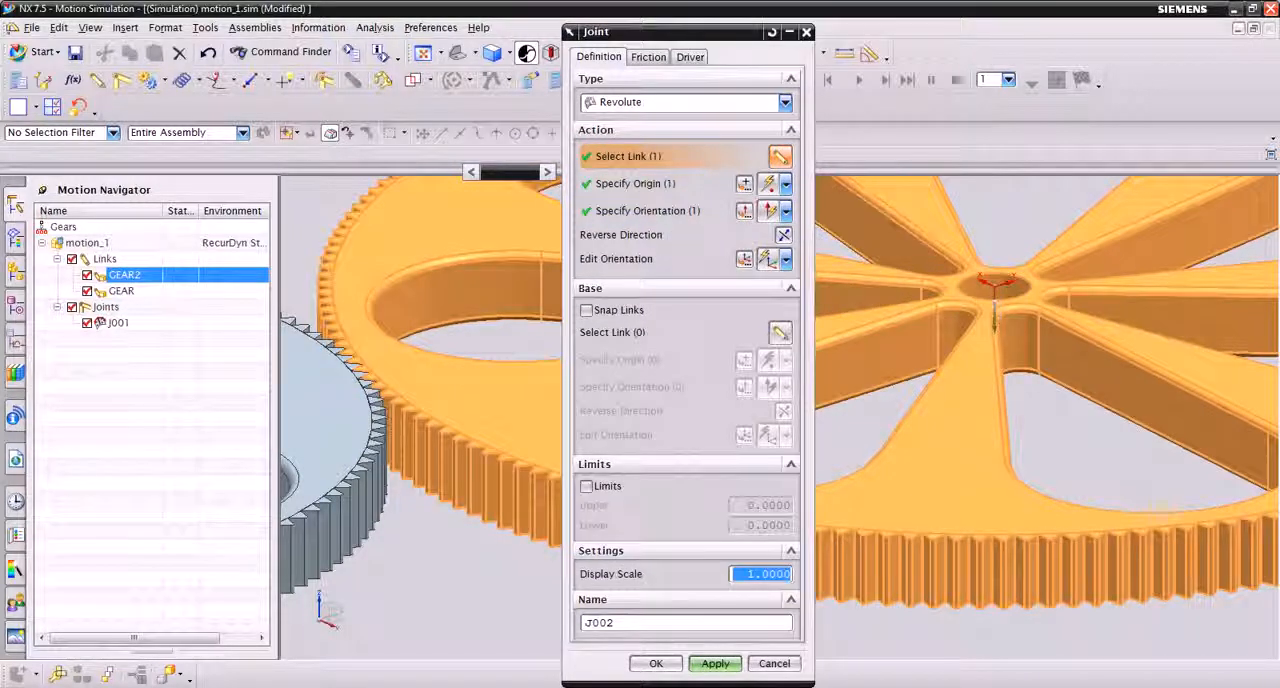
click(656, 663)
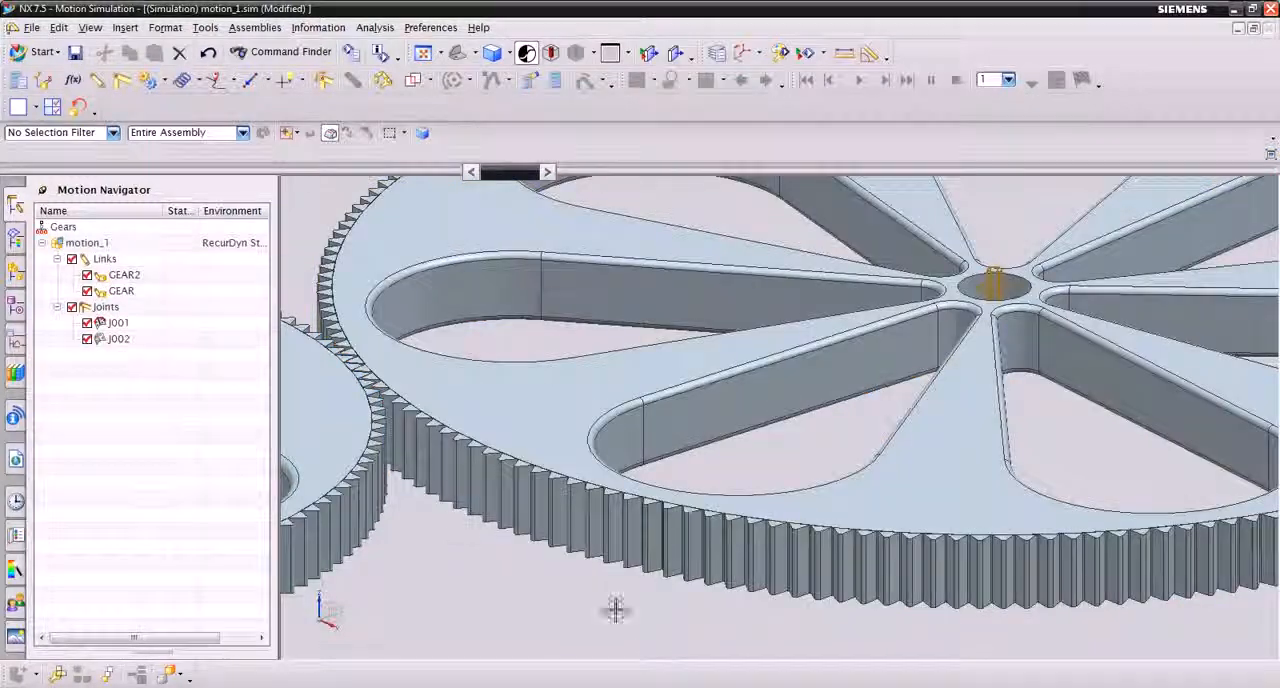
Start a Gear coupler with the smaller gear's revolute joint as first joint and the larger gear's as second
scroll(430, 532, down, 5)
shift+middle_drag(500, 598, 744, 568)
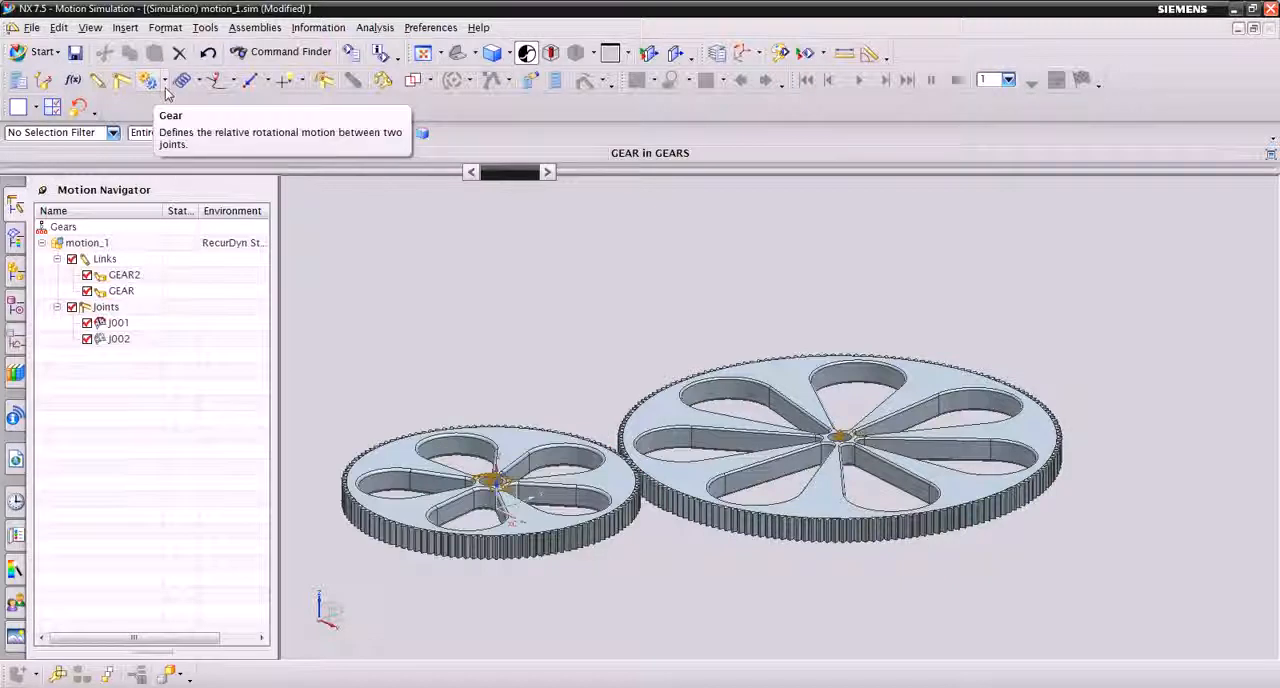
click(163, 88)
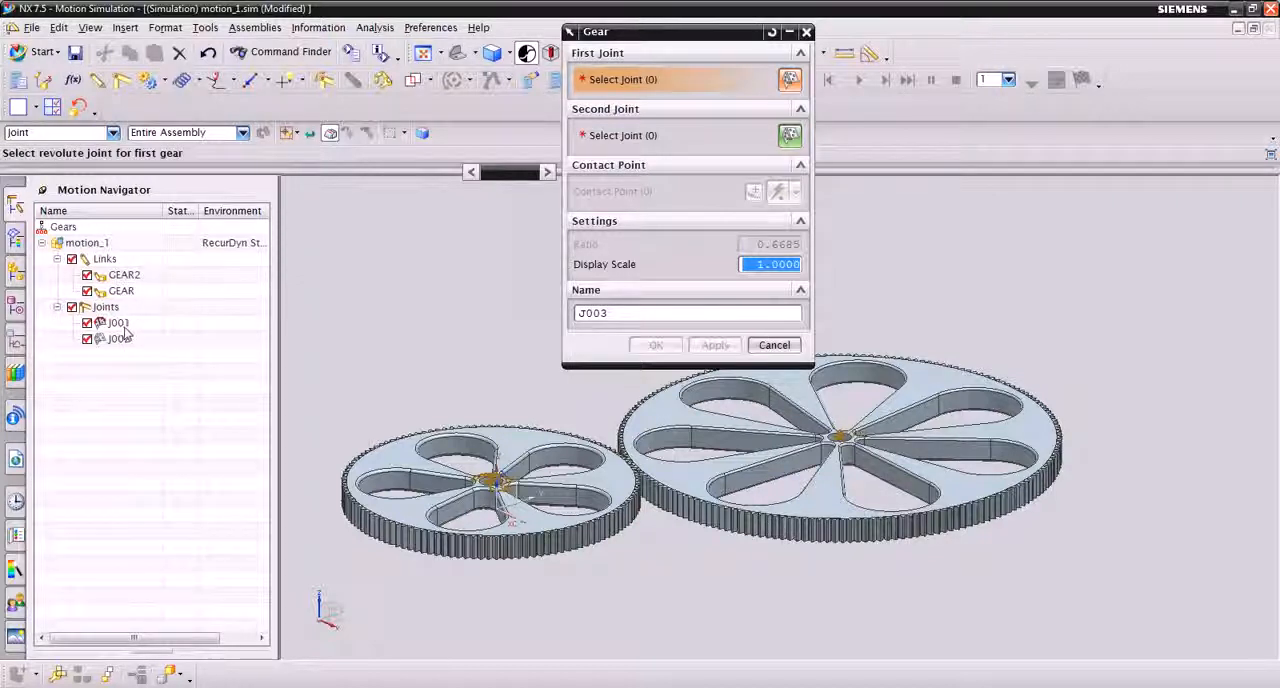
click(118, 323)
click(119, 339)
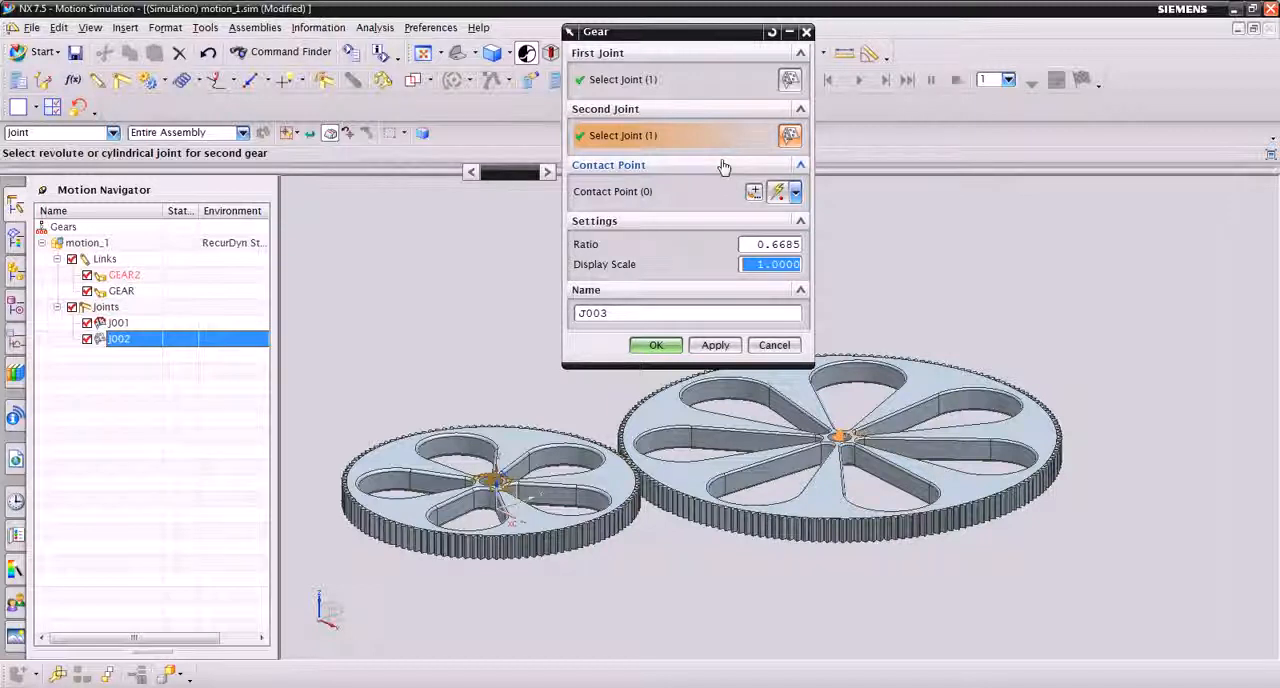
Set the gear coupler's ratio with an expression that references GEAR and "GEAR2"::d/2, and create the coupler
mouse_move(758, 244)
mouse_down()
mouse_move(820, 243)
mouse_move(744, 251)
mouse_up()
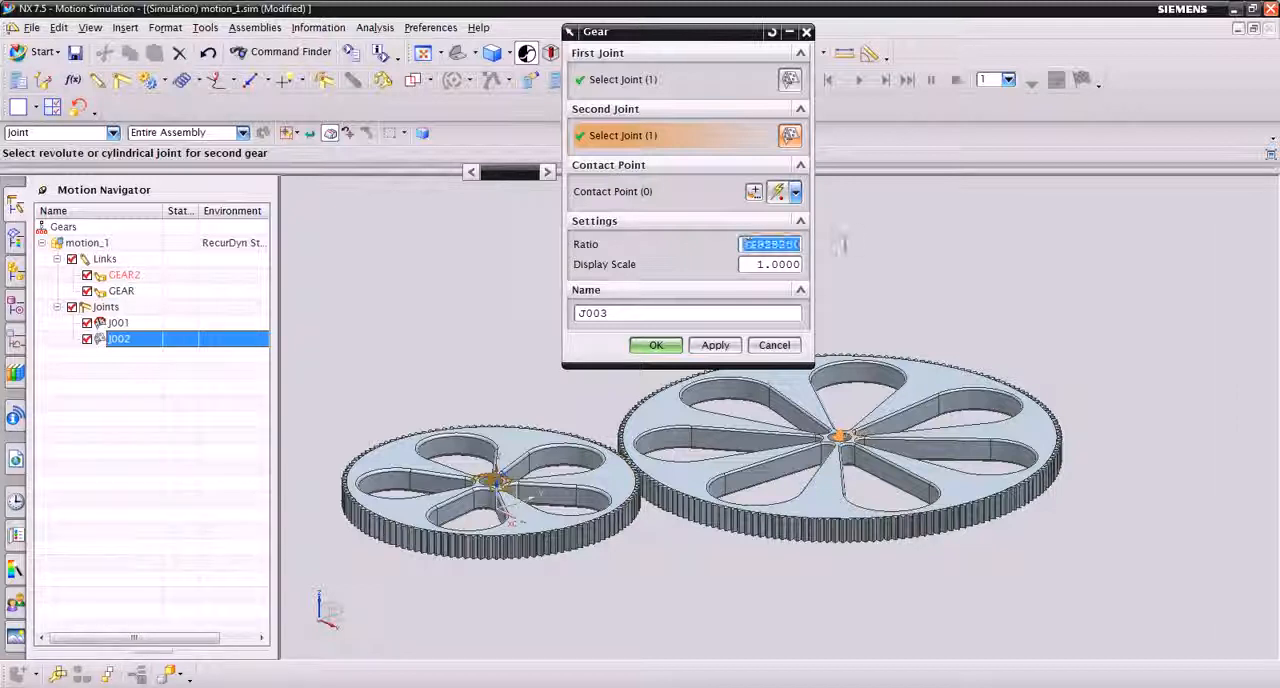
key(BackSpace)
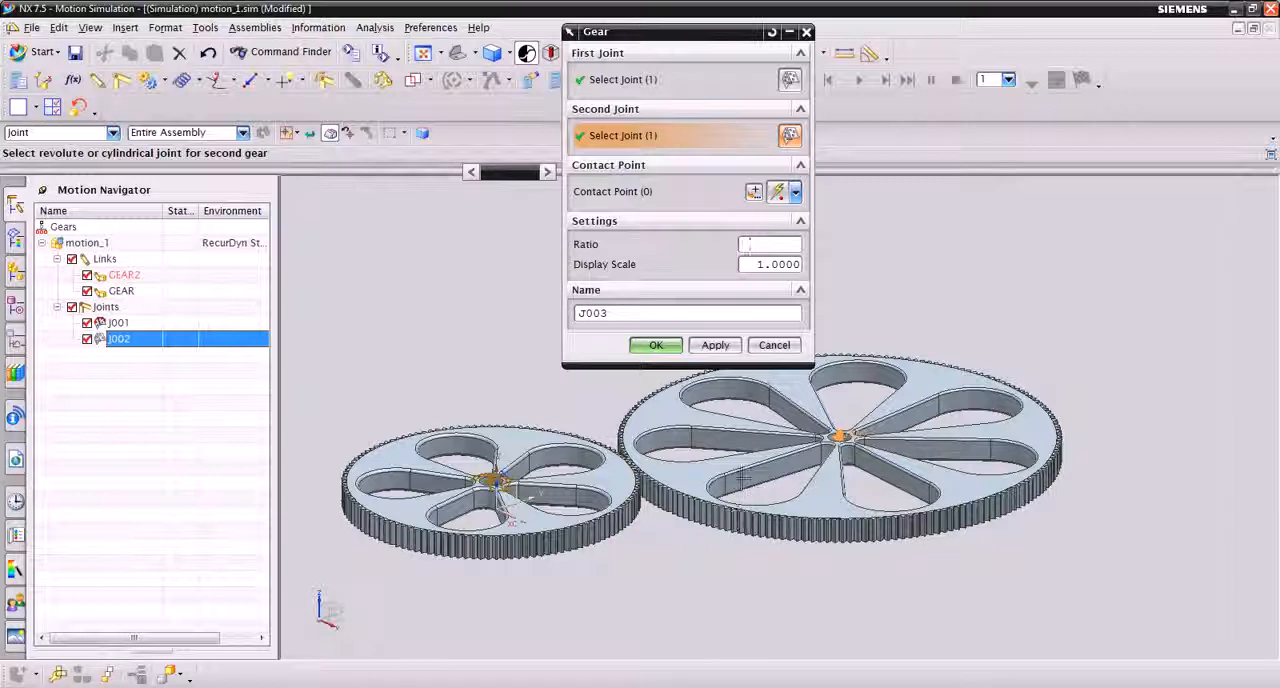
text(()
text(G)
text(EAR)
text(+)
text(("GEAR)
key(BackSpace)
text(2"::d/2)
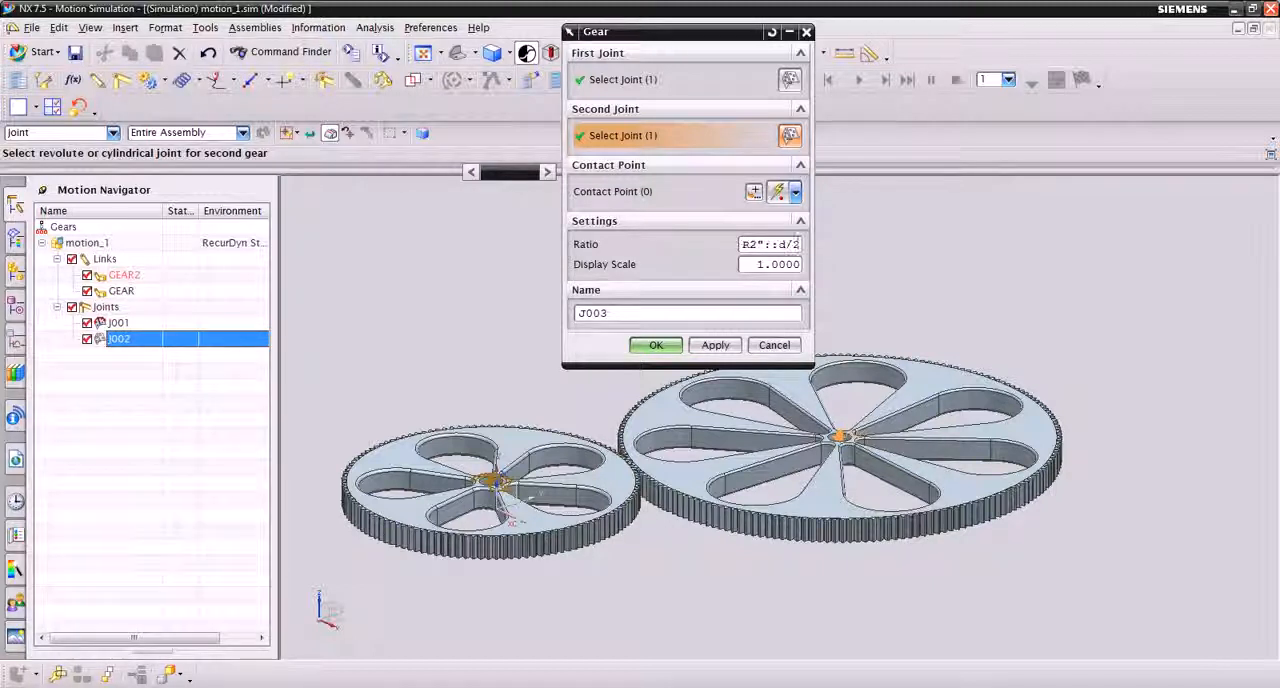
text()))
click(656, 345)
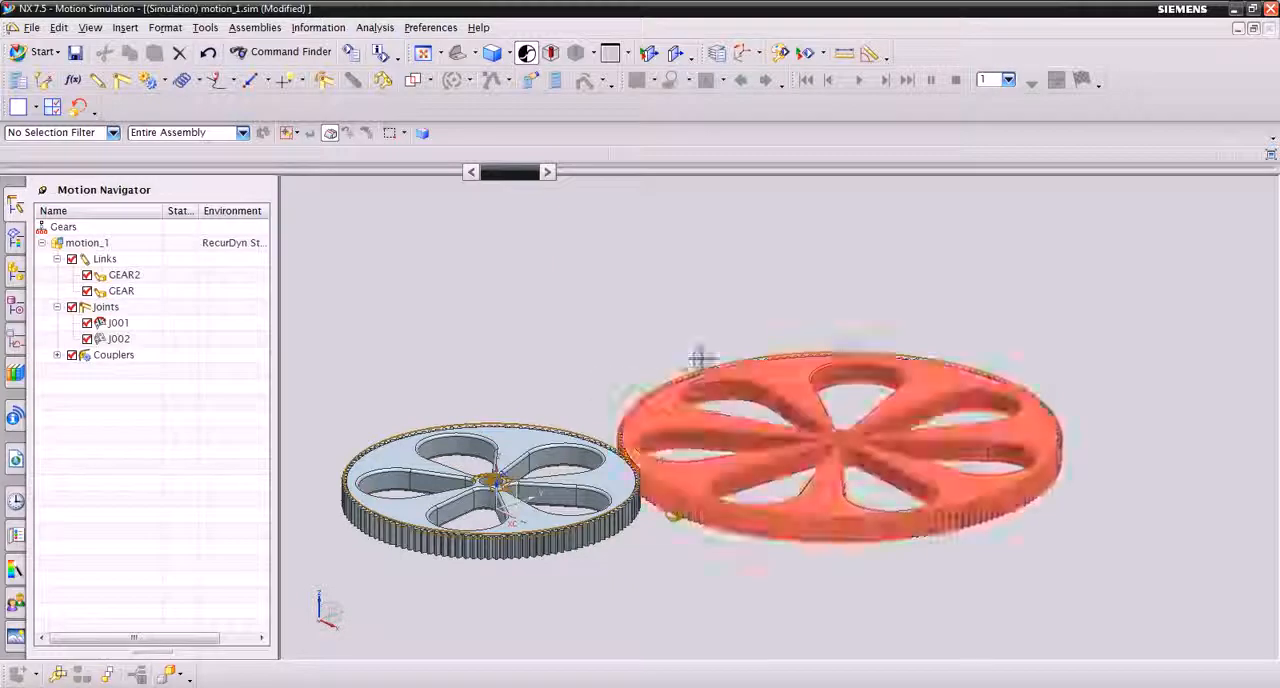
middle_drag(695, 558, 686, 596)
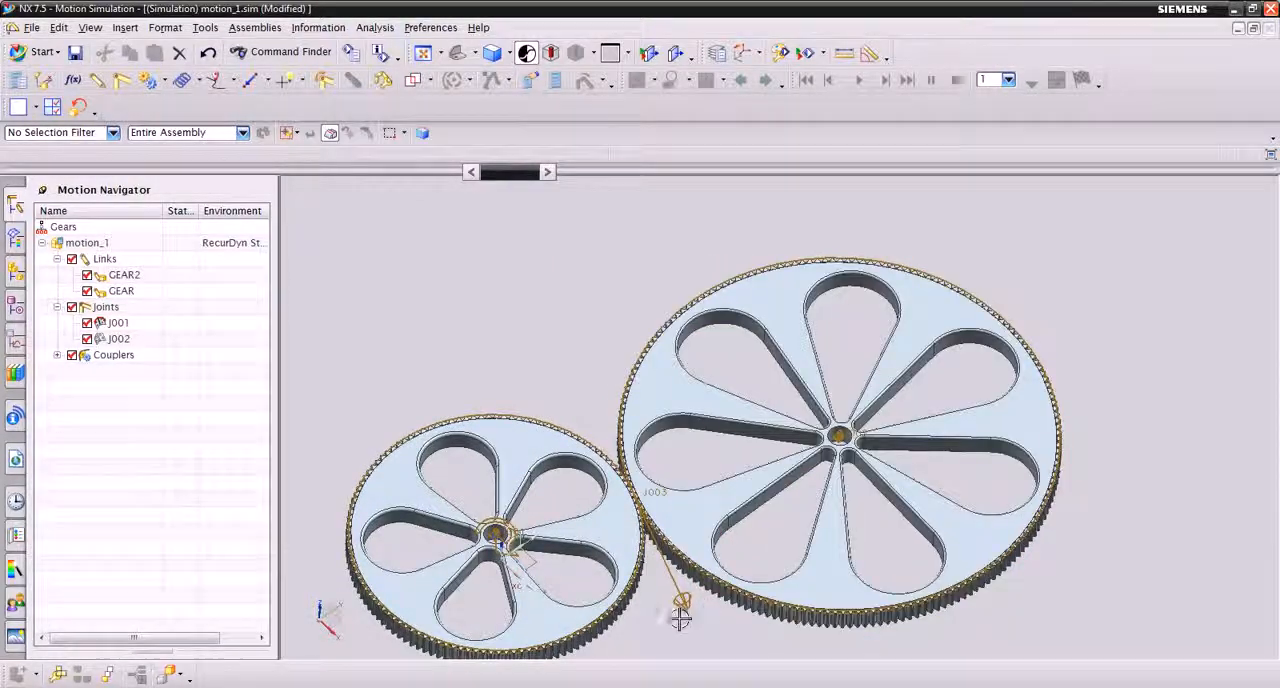
Create a new Normal Run solution for motion_1 with the gravitational constant set to 0, and solve it
scroll(675, 600, up, 8)
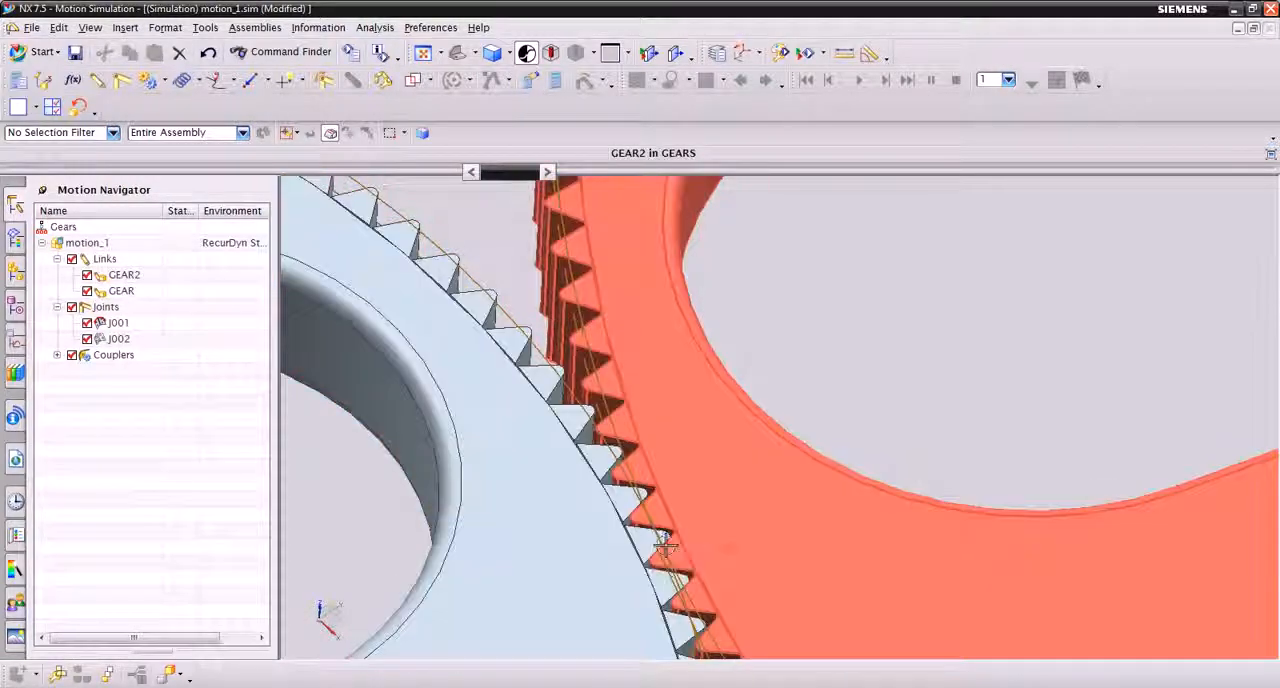
scroll(788, 393, down, 10)
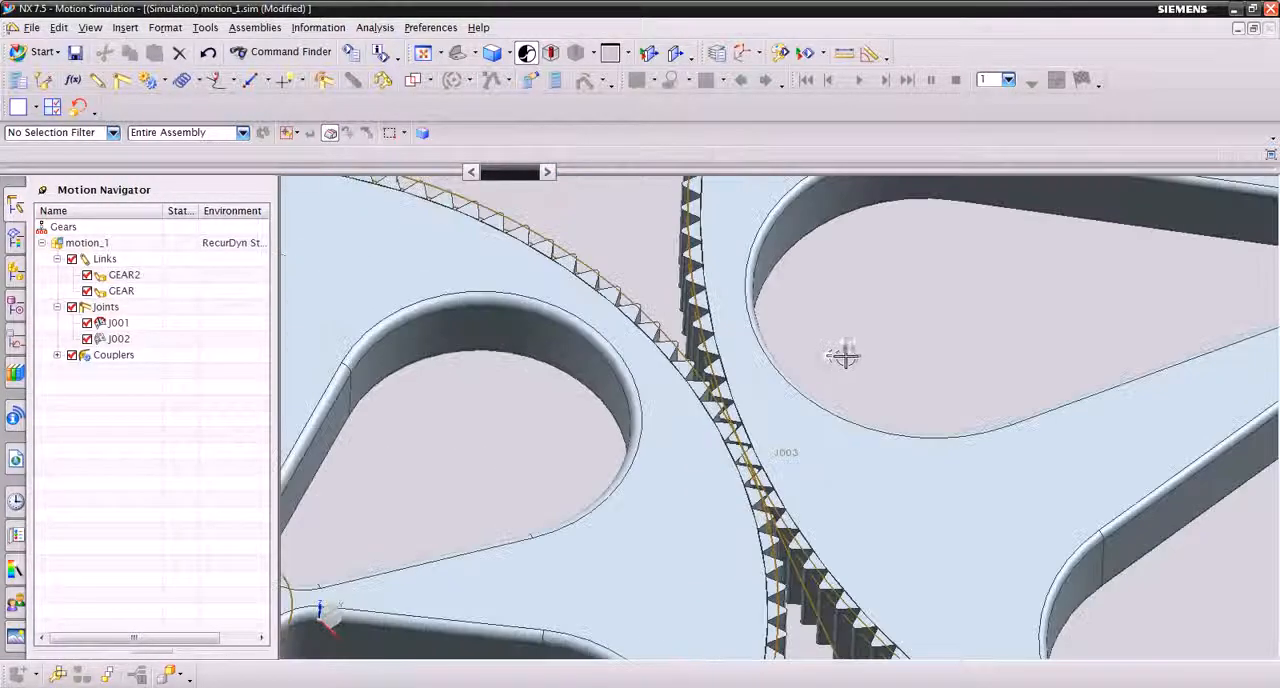
scroll(806, 548, down, 3)
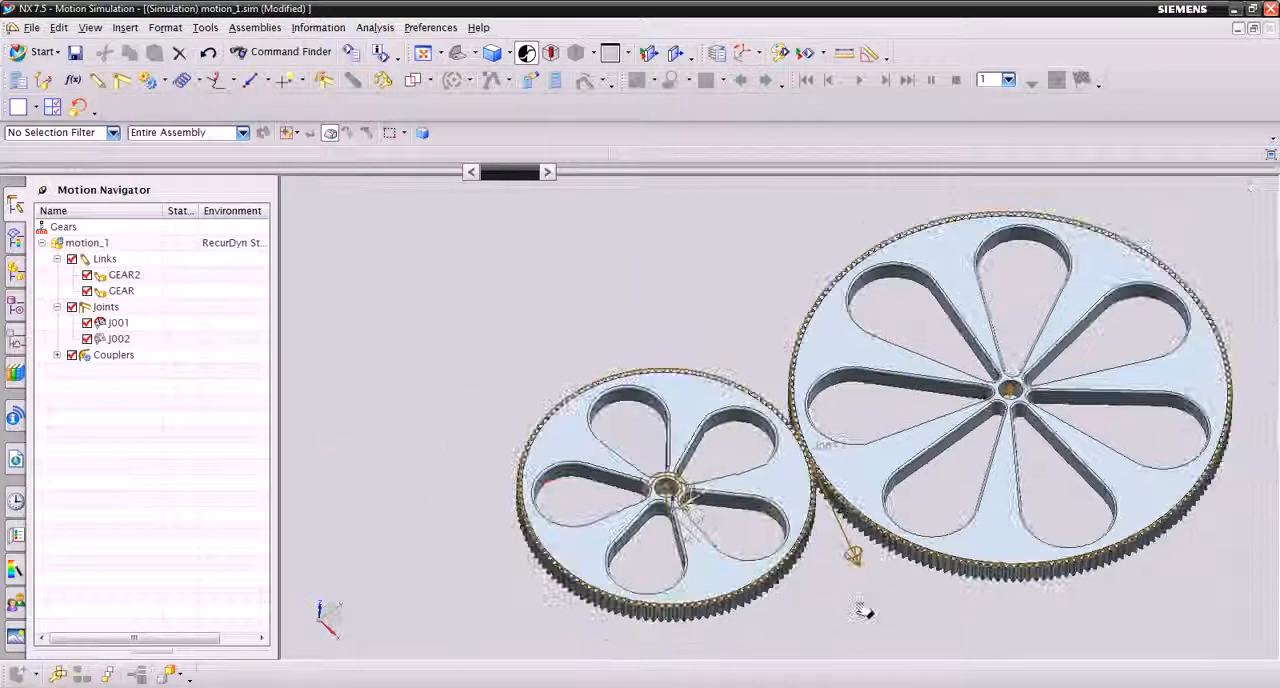
shift+middle_drag(887, 614, 778, 612)
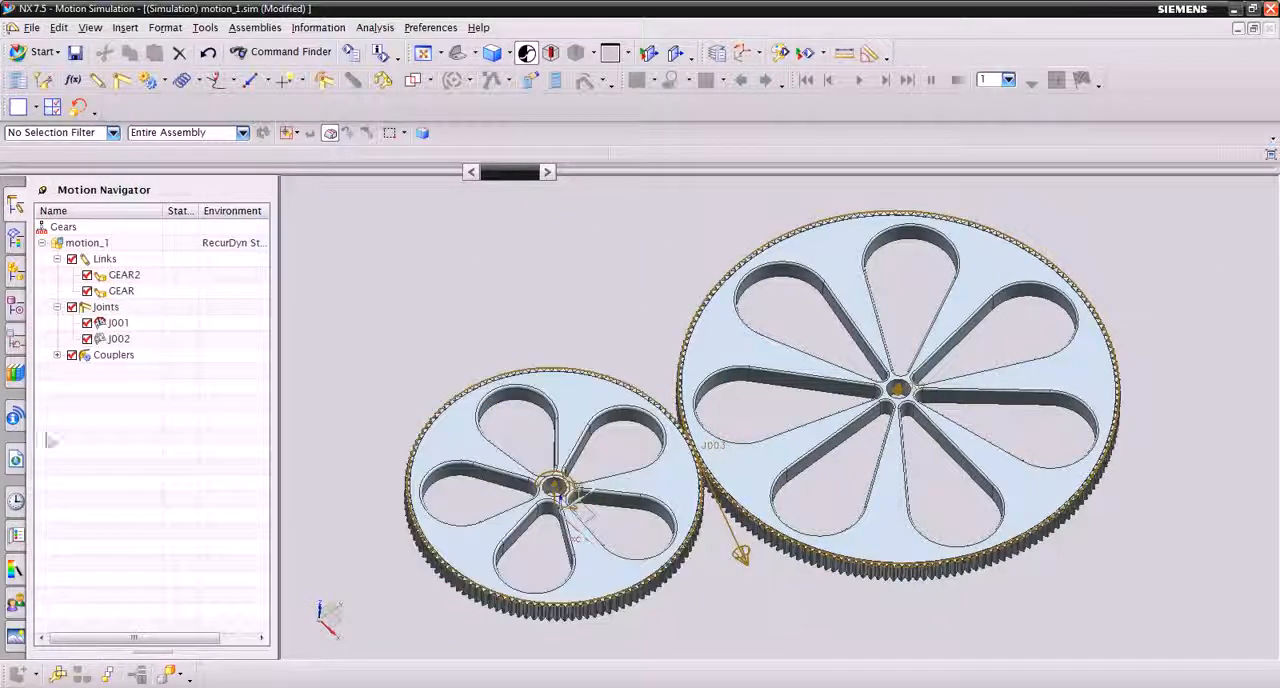
right_click(88, 244)
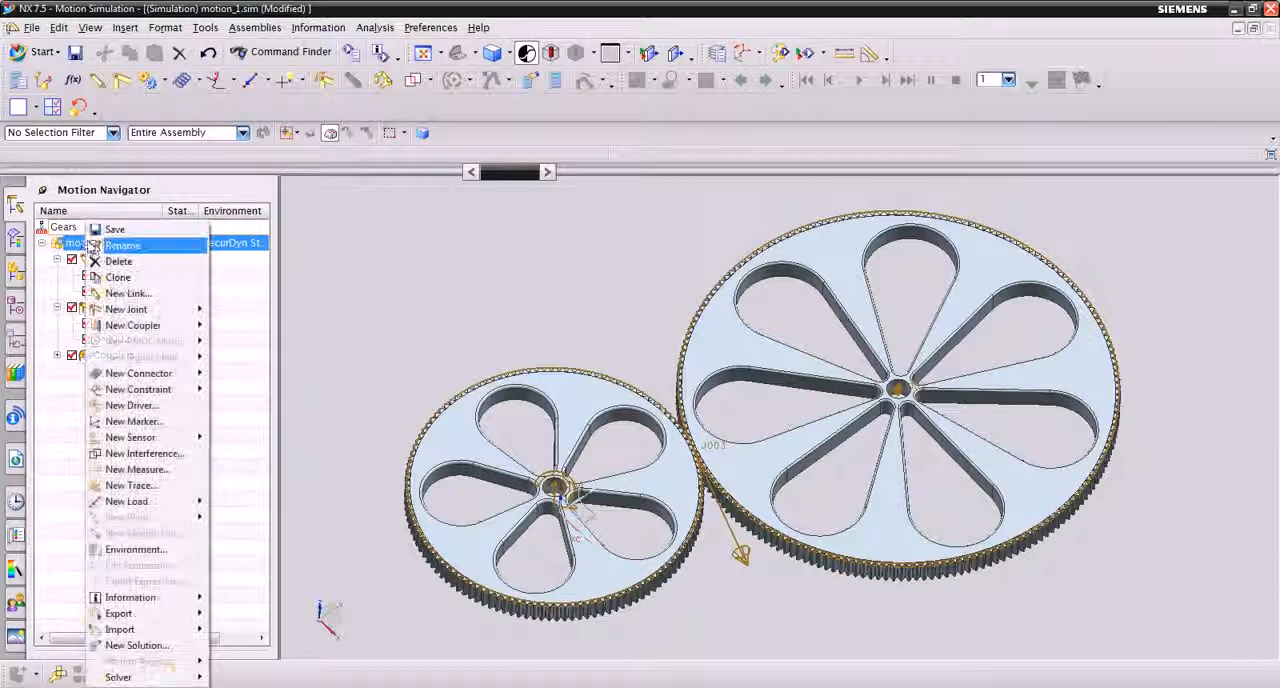
click(135, 648)
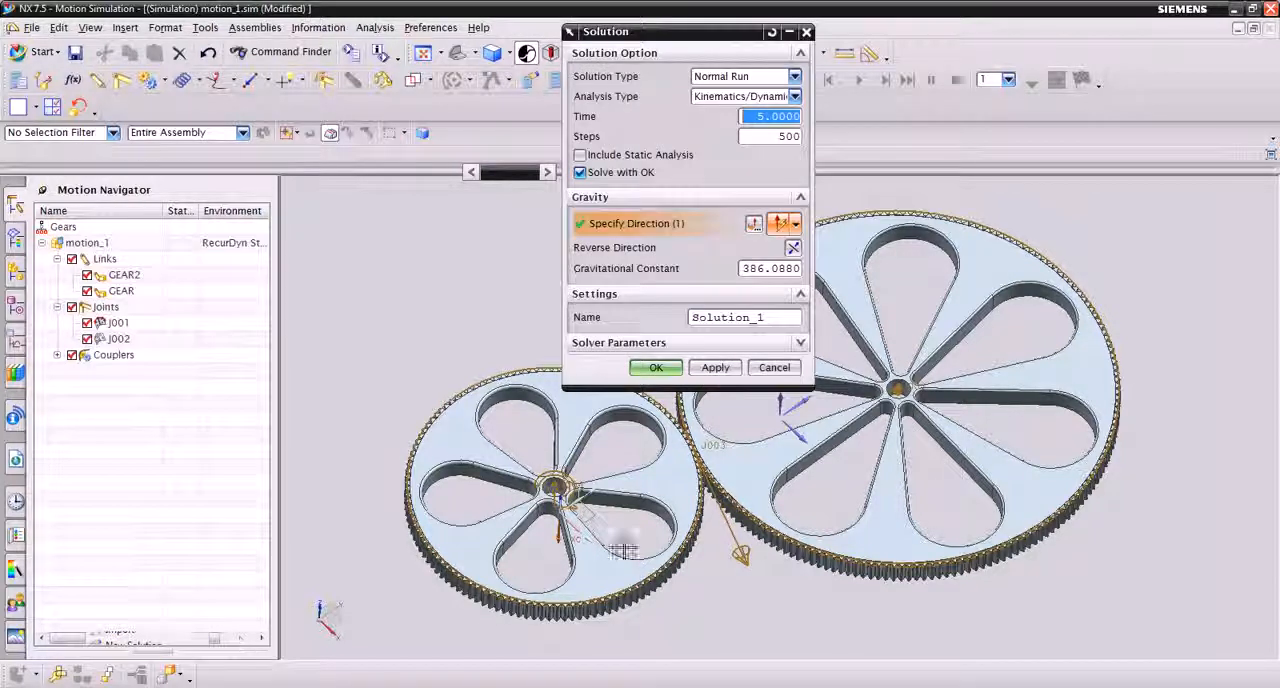
click(742, 268)
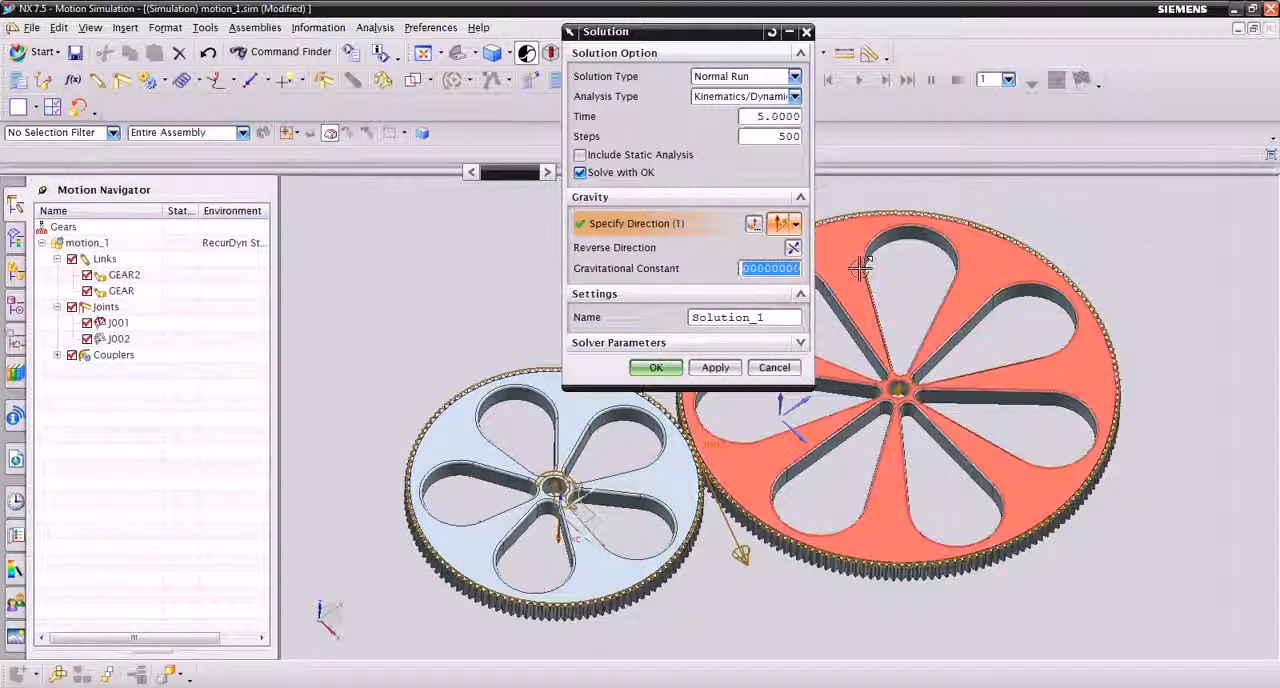
text(0)
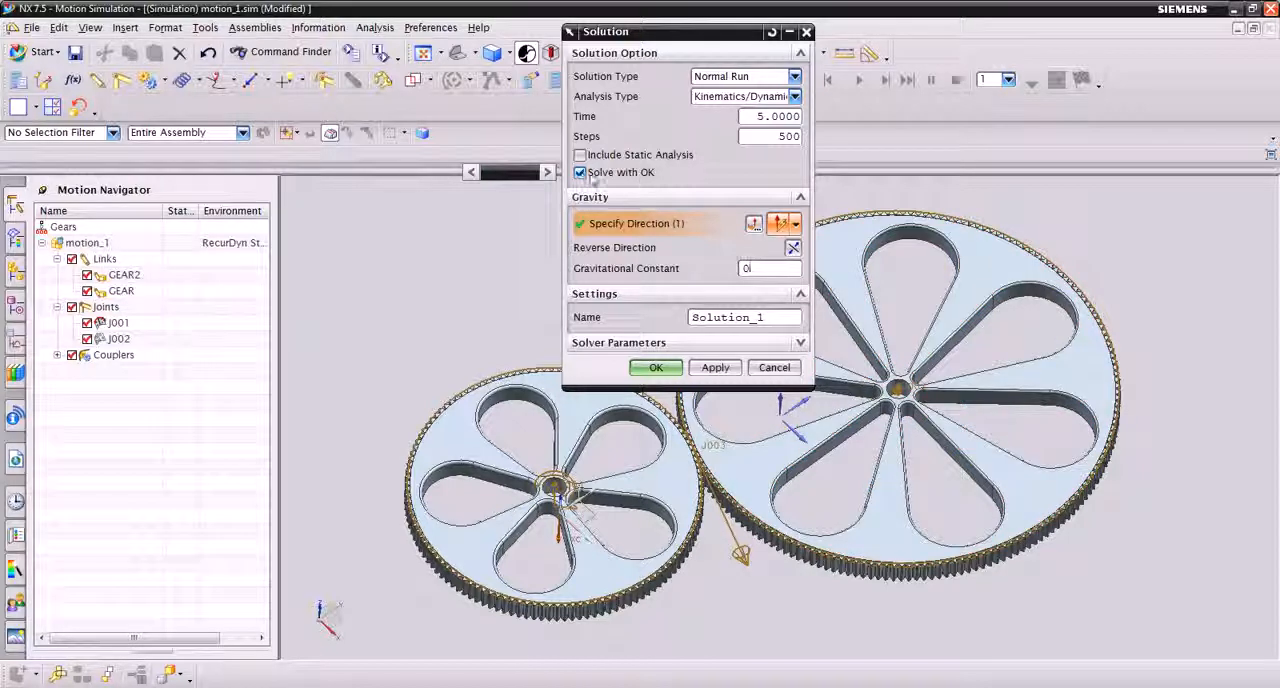
click(668, 370)
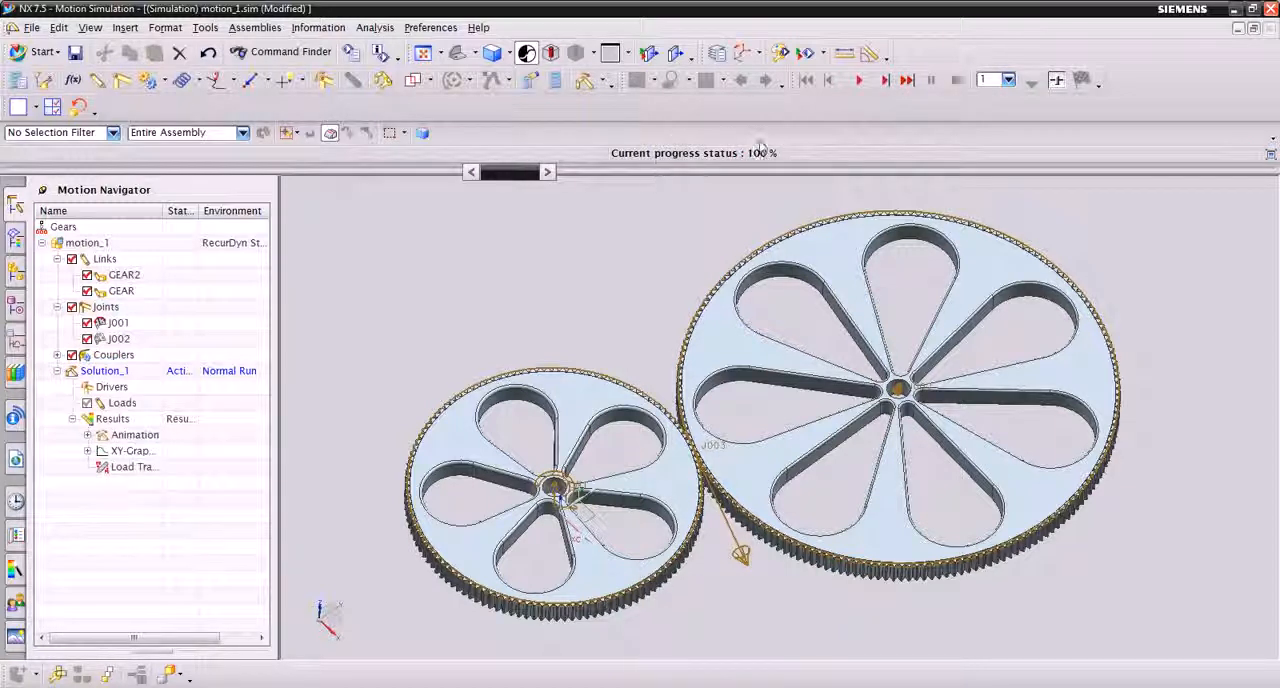
Play the solved motion animation and examine how the gear teeth mesh at the contact between the two gears
click(859, 81)
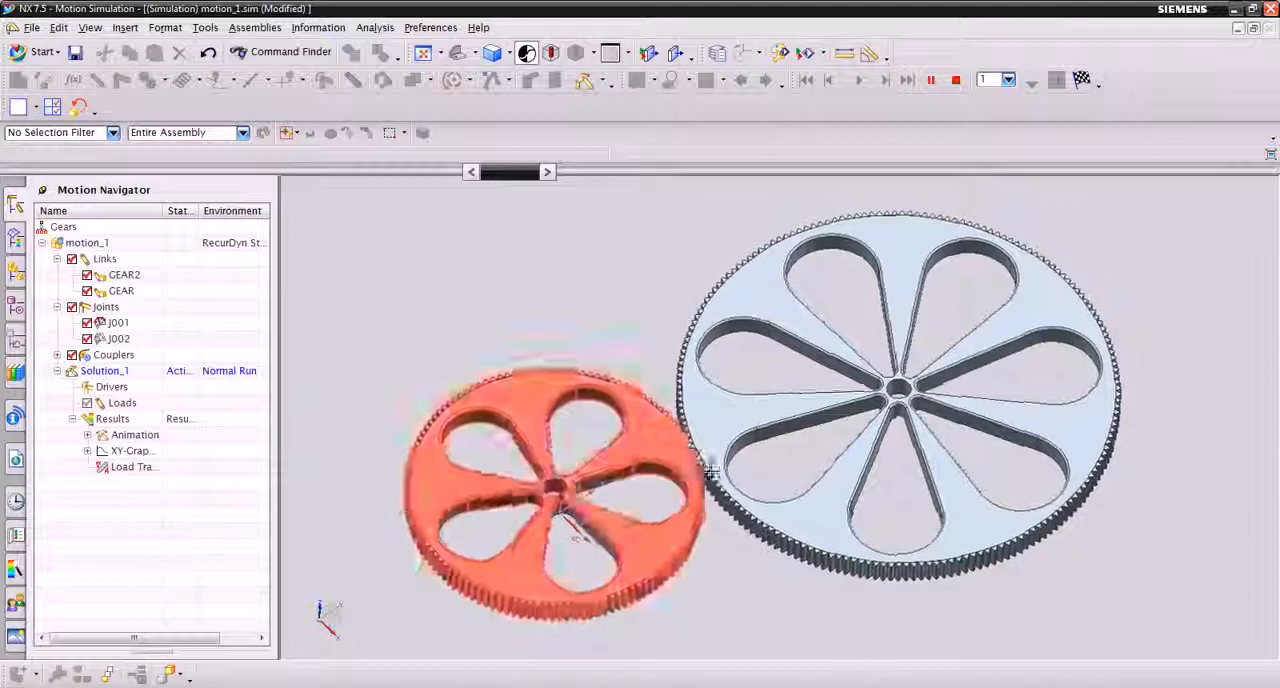
scroll(904, 456, up, 8)
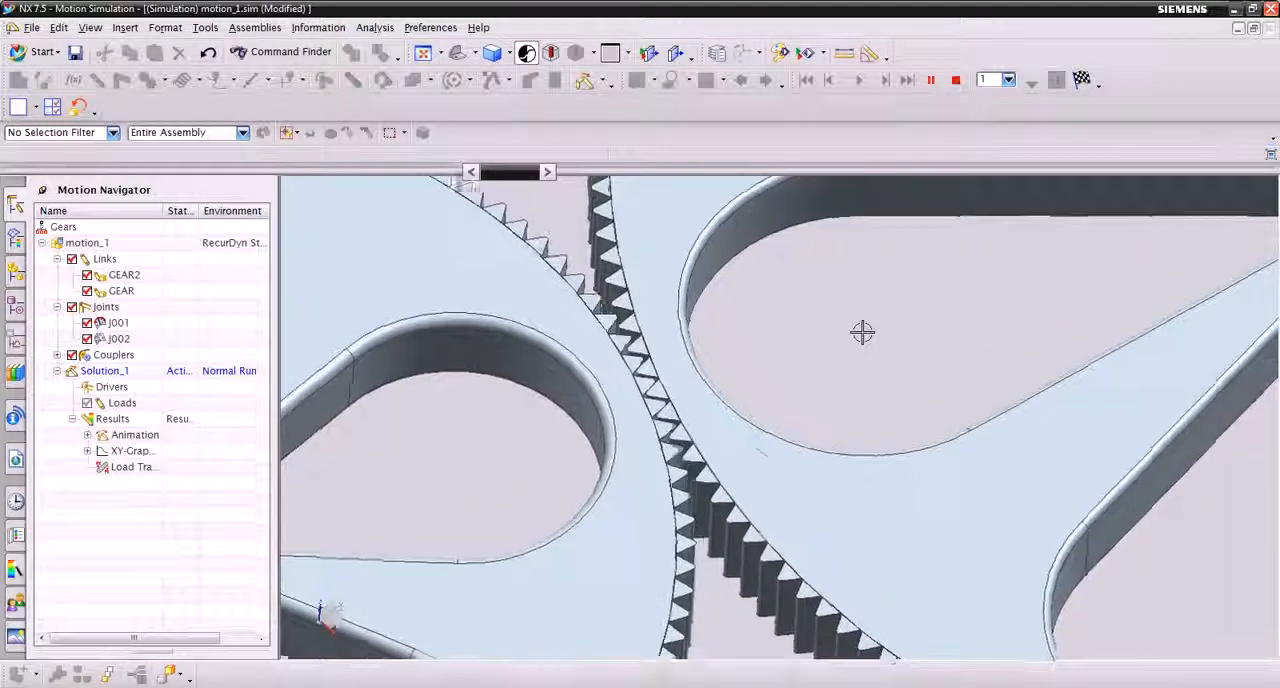
scroll(855, 434, down, 3)
scroll(855, 434, down, 4)
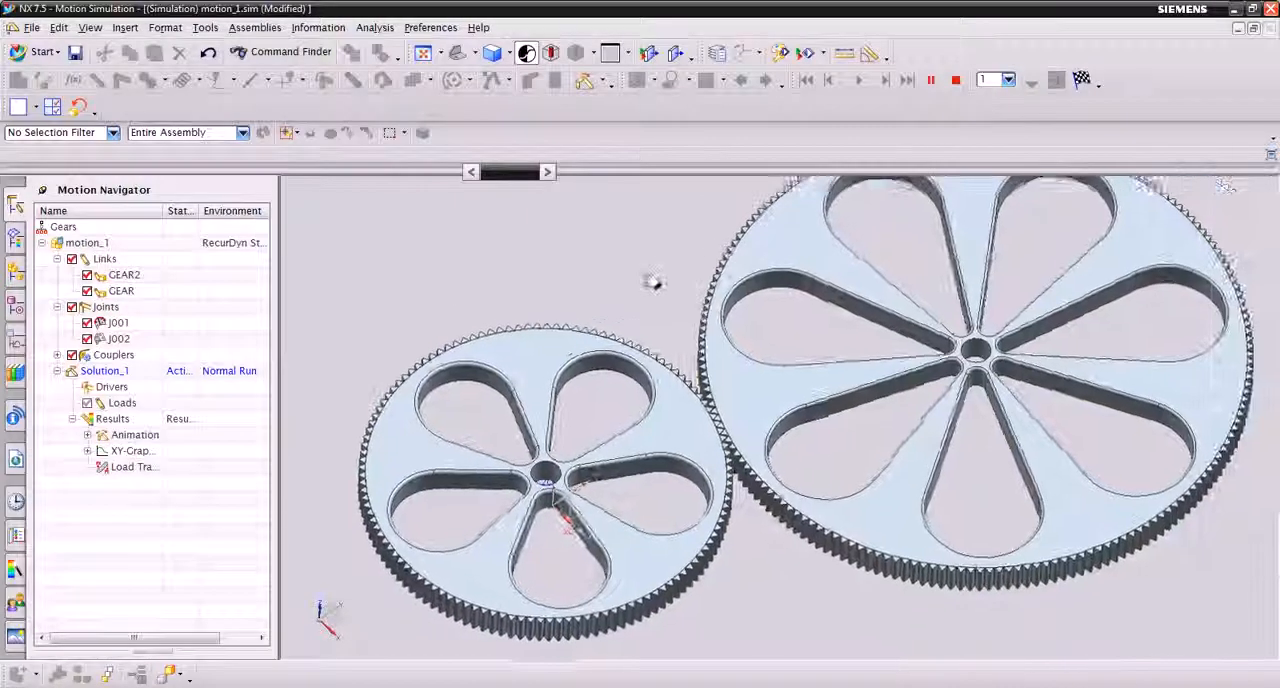